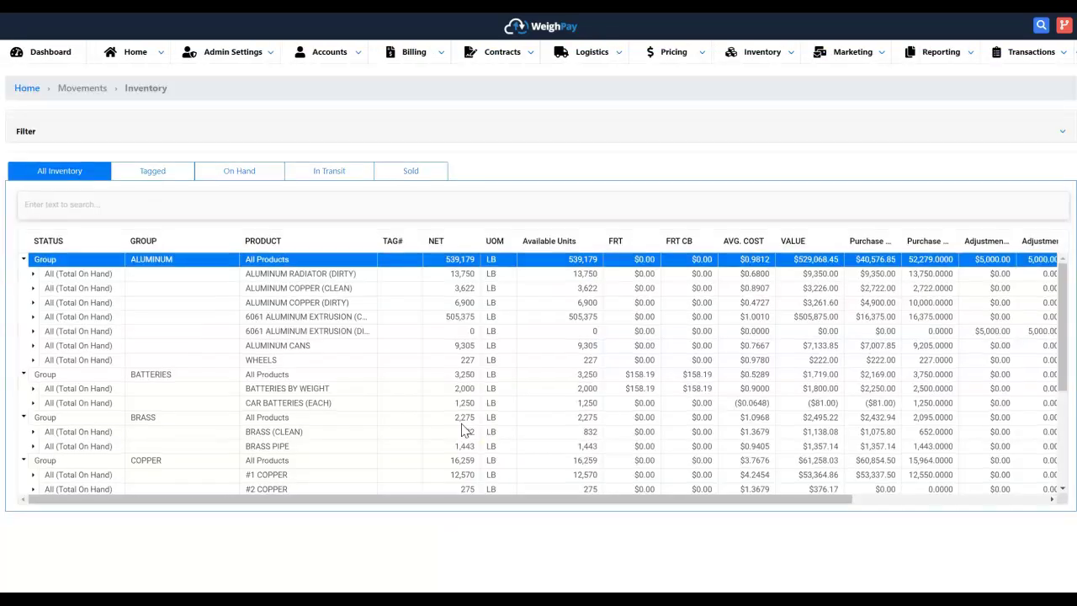
- Show the inventory filters with all product groups collapsed, and review the units available for displaying weights
left_click(144, 131)
left_click(130, 207)
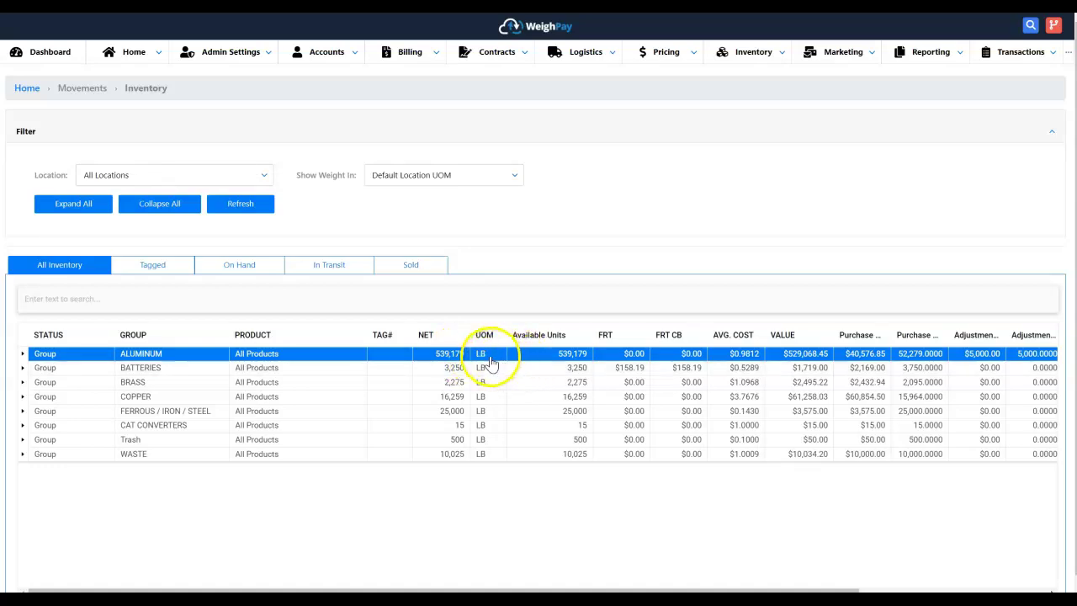
left_click(513, 175)
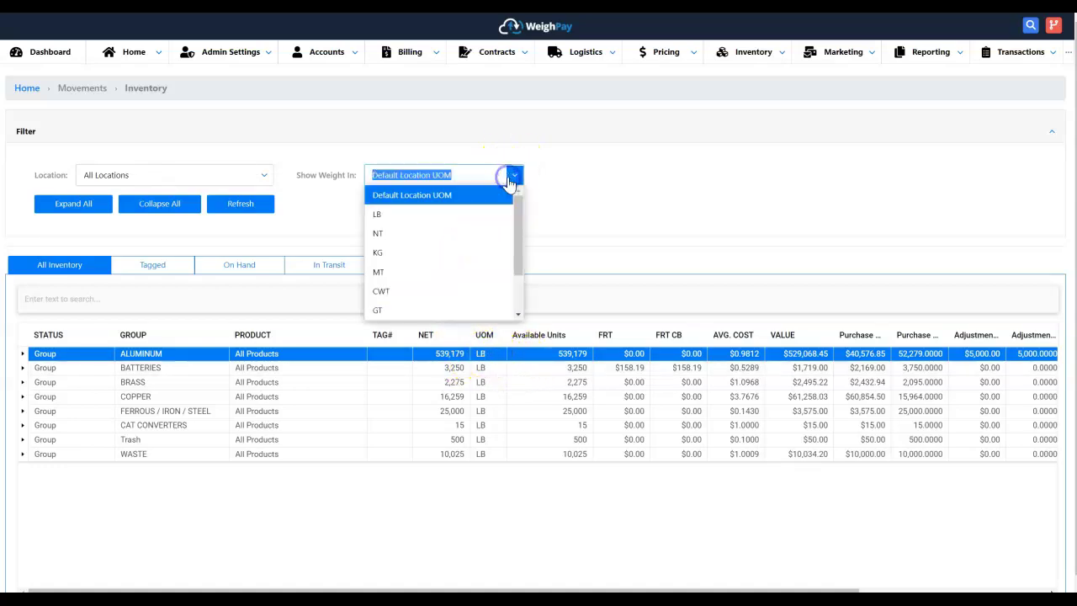
left_click(586, 202)
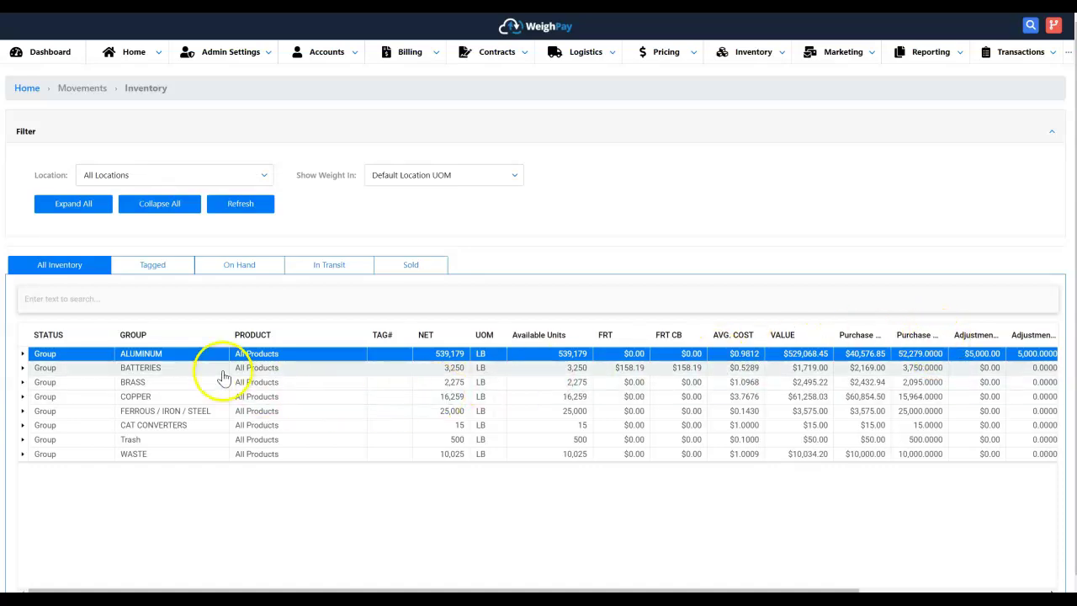
- Expand all inventory groups and examine the net weights of the copper group and its products
left_click(88, 208)
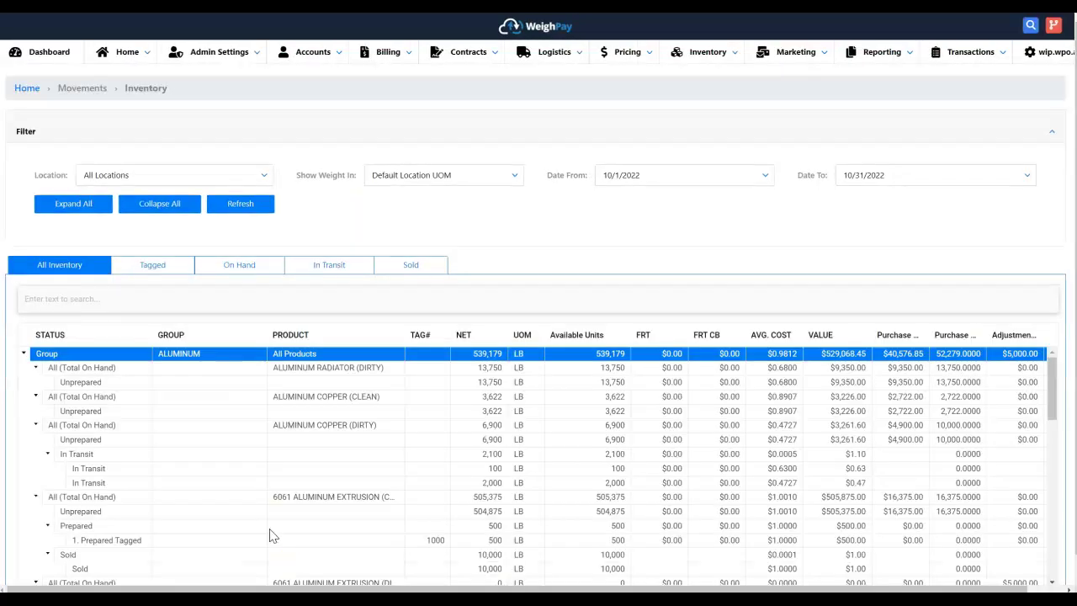
left_click_drag(1051, 373, 1043, 505)
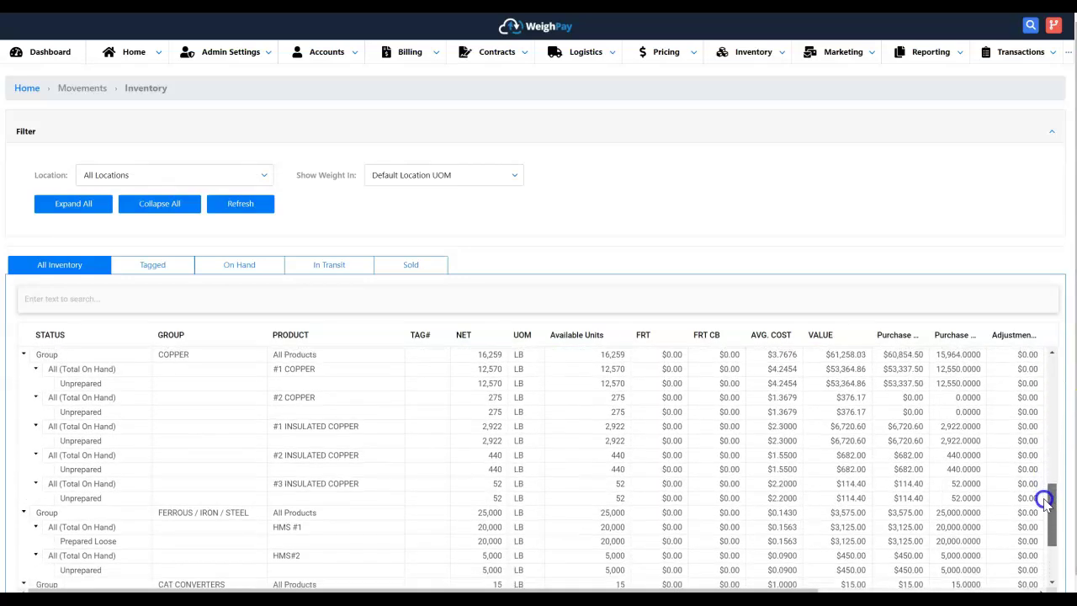
left_click(492, 362)
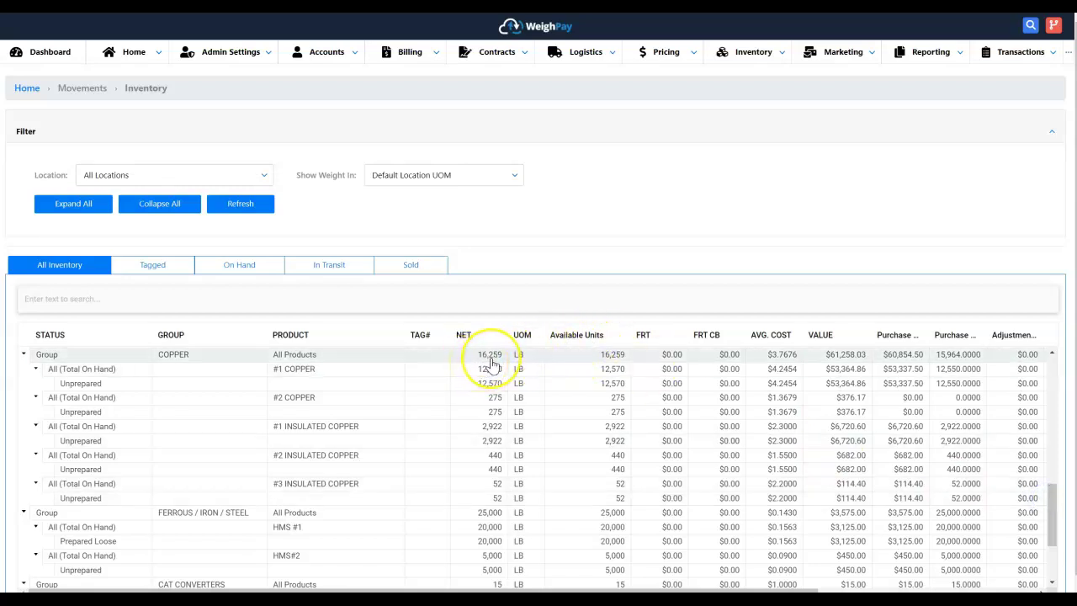
left_click(493, 373)
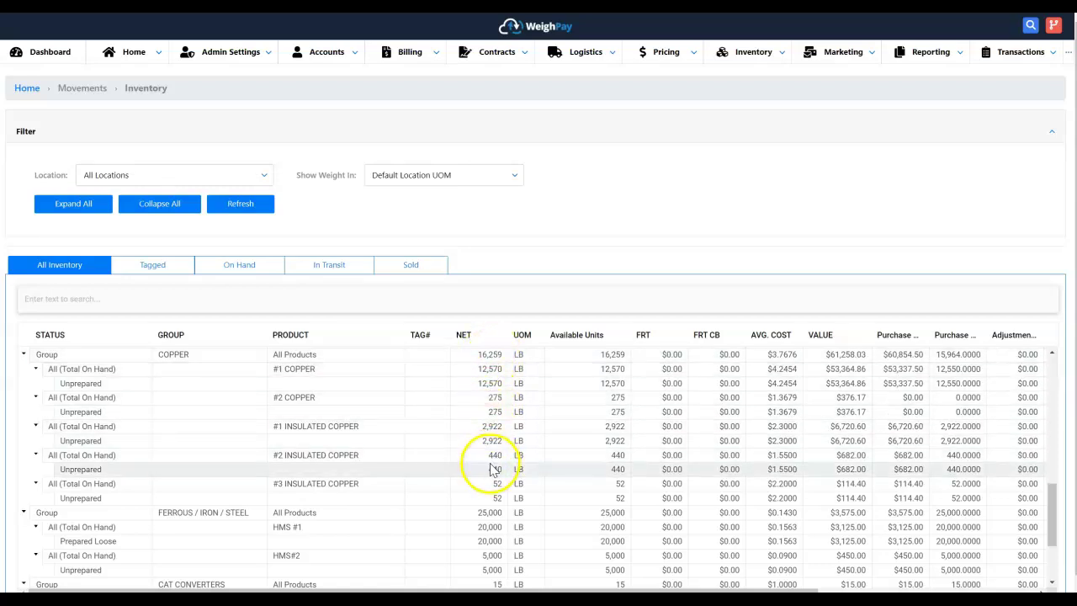
- Review the locations by which the full inventory list can be filtered
left_click(85, 308)
left_click(60, 270)
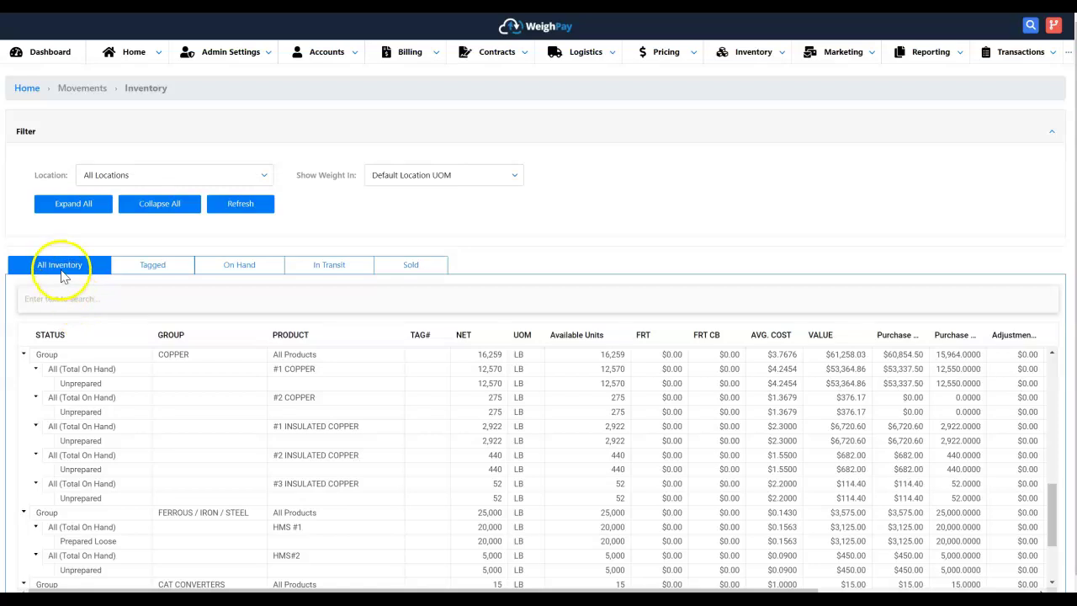
left_click(265, 178)
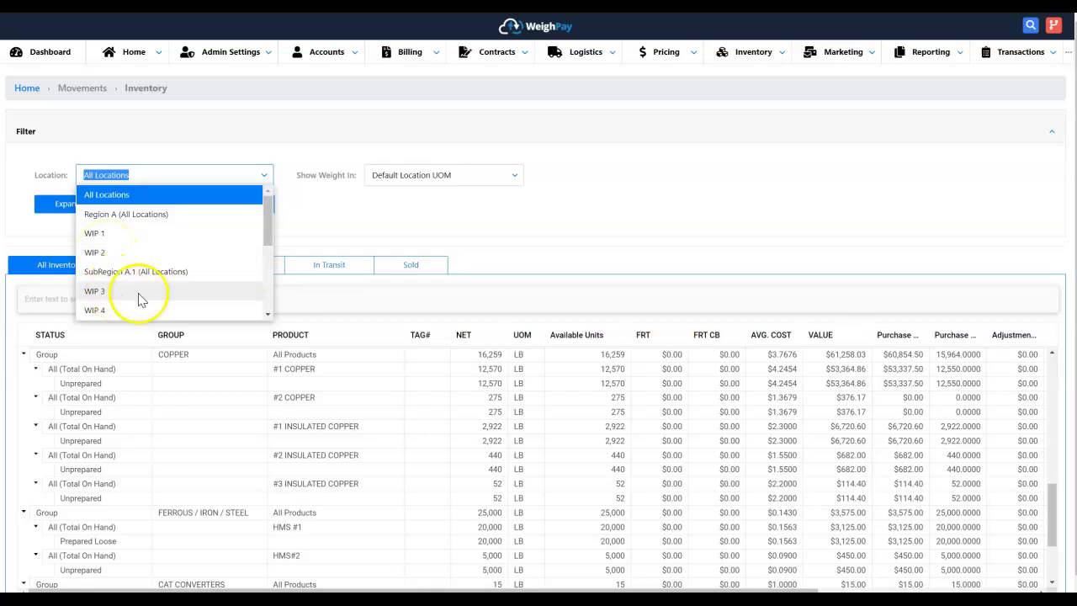
left_click(267, 214)
mouse_move(266, 215)
left_mouse_down()
mouse_move(271, 291)
mouse_move(274, 207)
left_mouse_up()
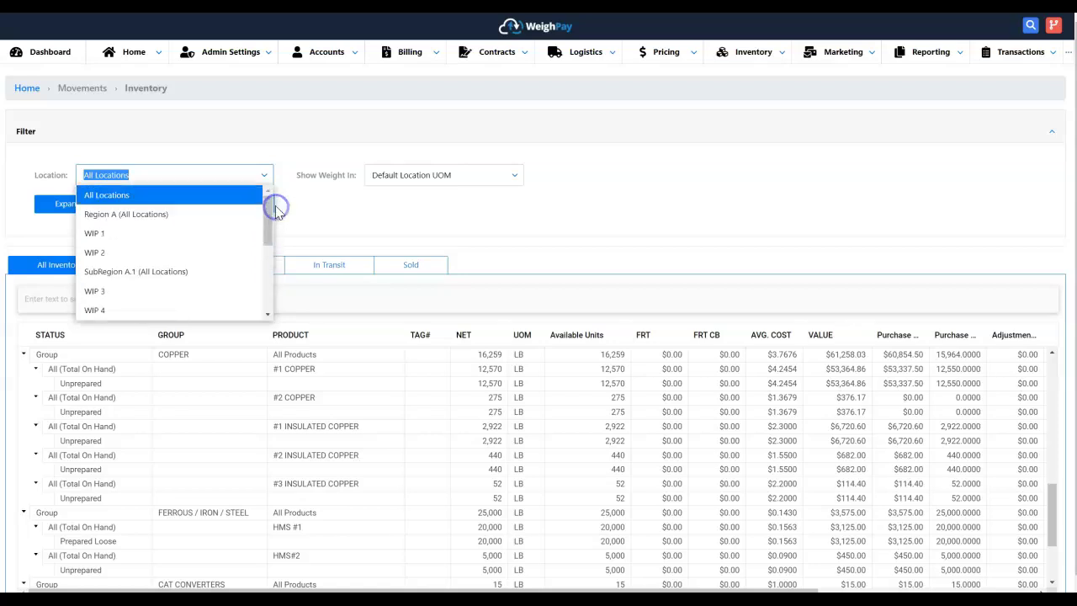
left_click(340, 213)
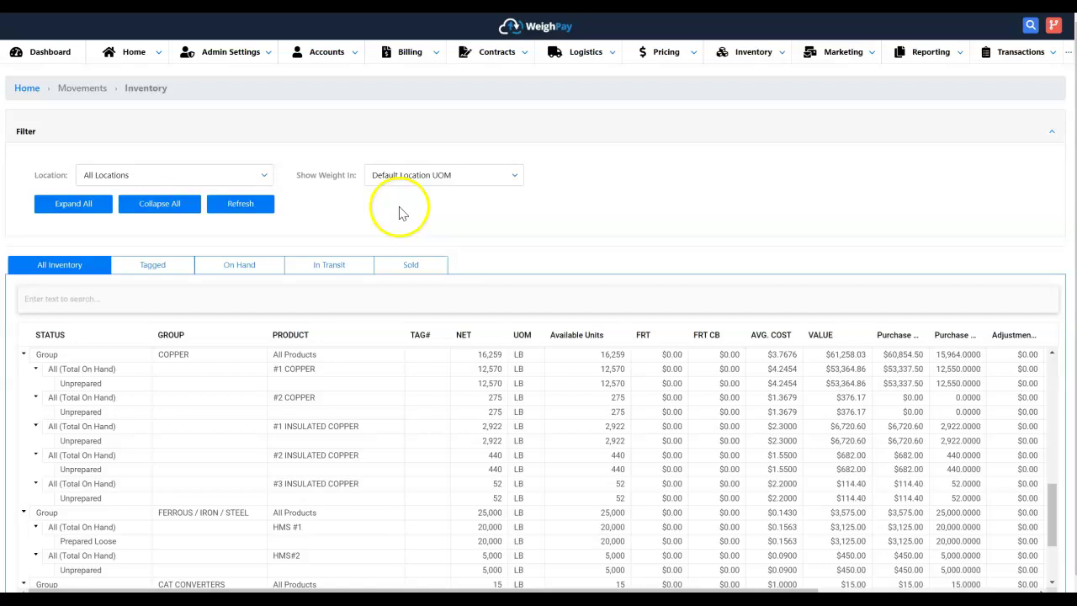
- Open the tagged inventory and examine the aluminum extrusion tag's details, including its freight, average cost and value
left_click(153, 265)
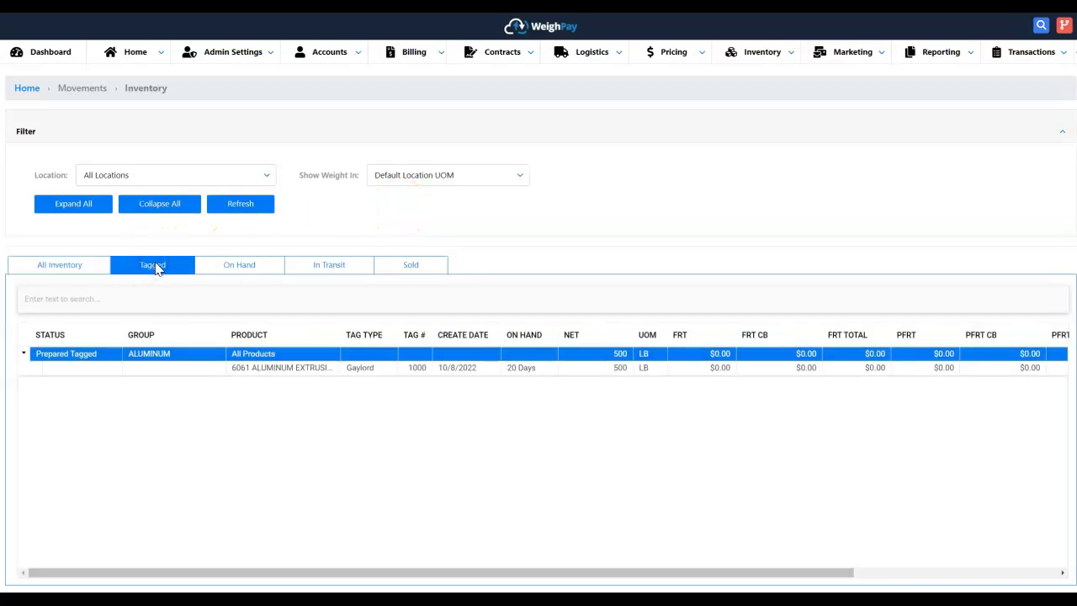
left_click(450, 370)
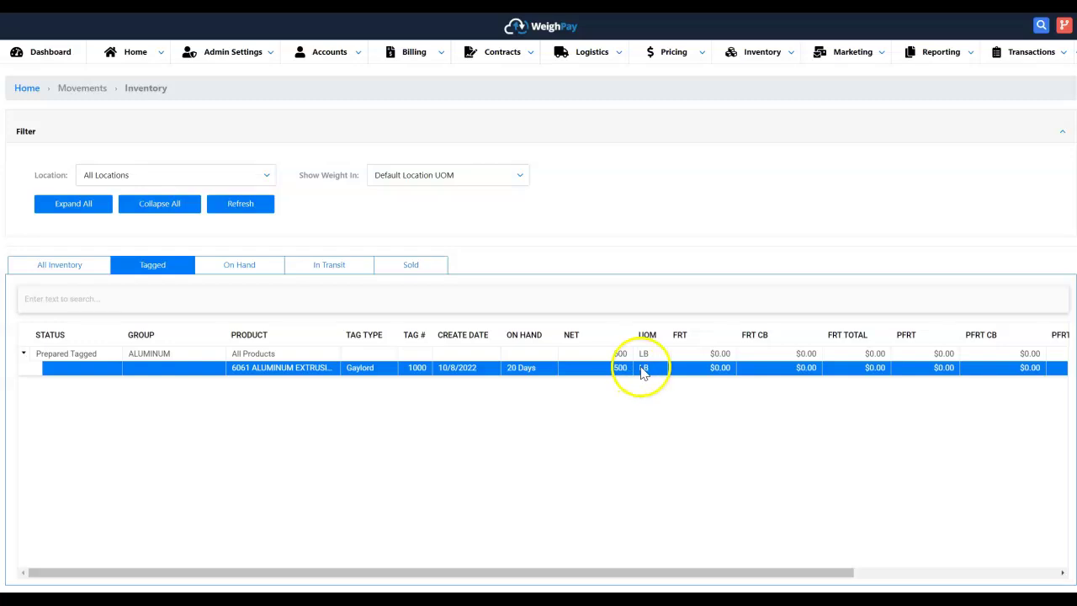
left_click_drag(807, 575, 1057, 589)
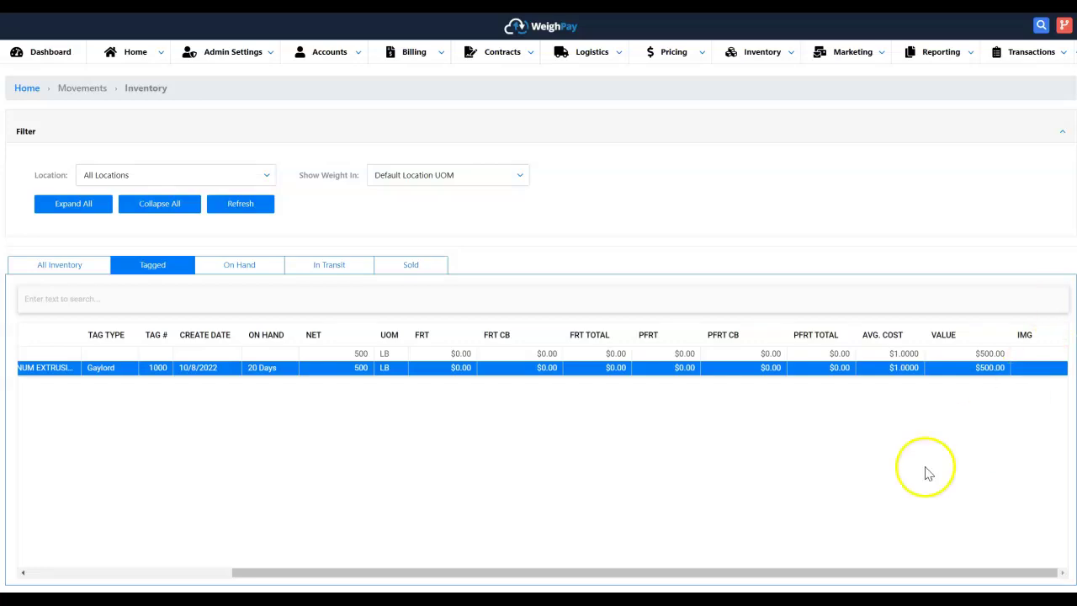
left_click_drag(659, 572, 382, 563)
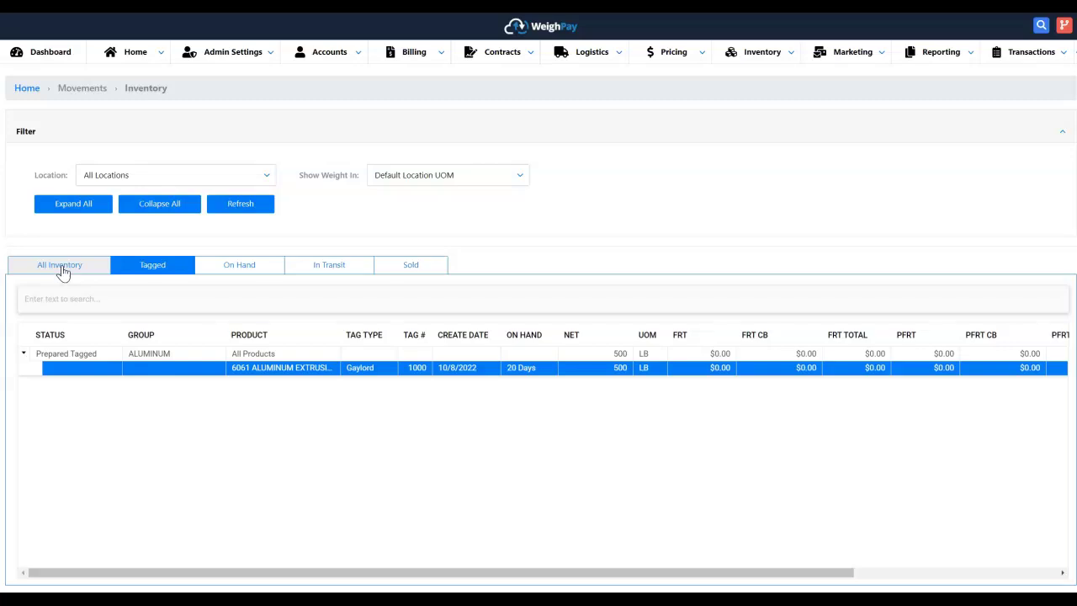
- Review the on-hand inventory for ferrous and non-ferrous materials
left_click(240, 266)
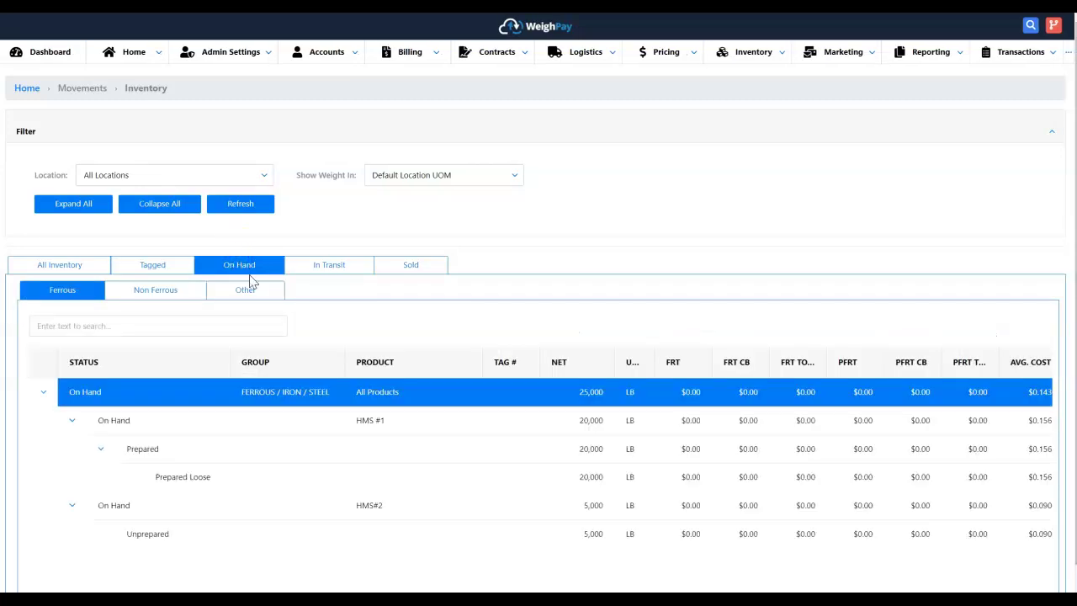
left_click(53, 303)
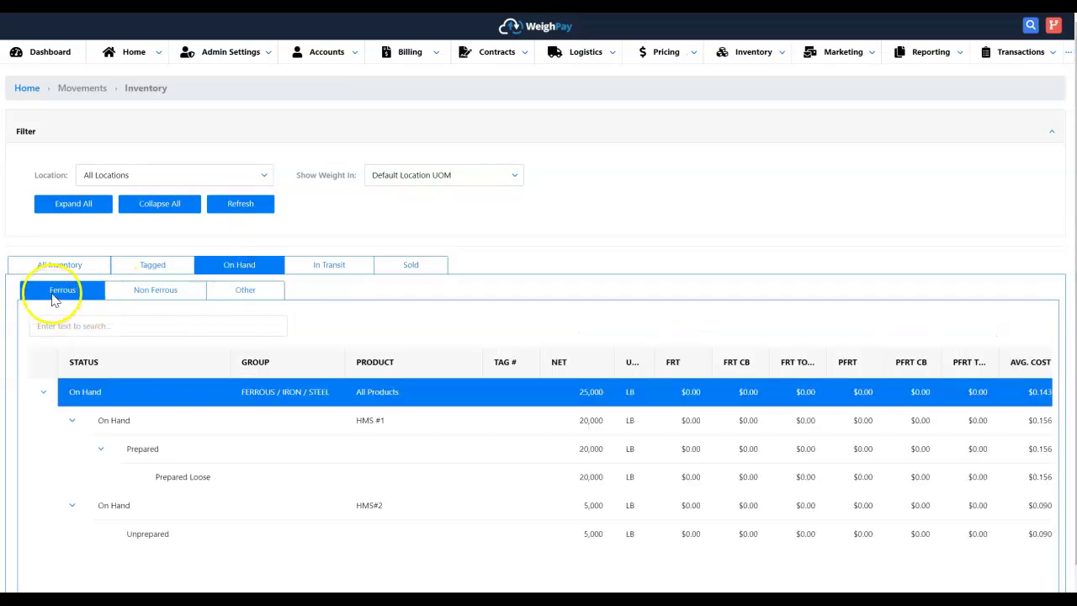
left_click(150, 296)
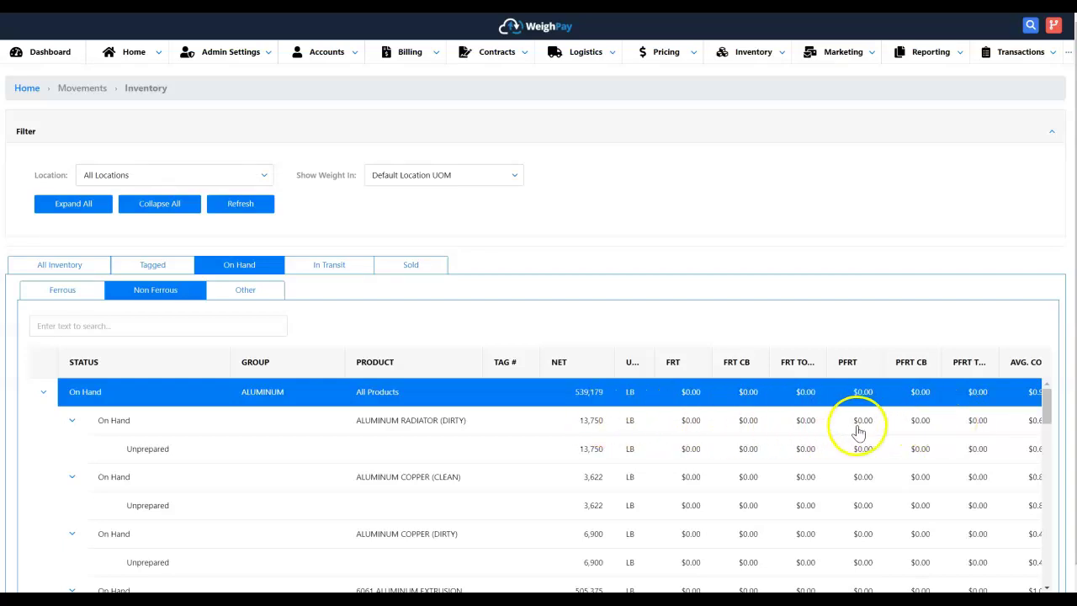
- Review the non-ferrous materials in the in-transit inventory and in the sold inventory
left_click(330, 268)
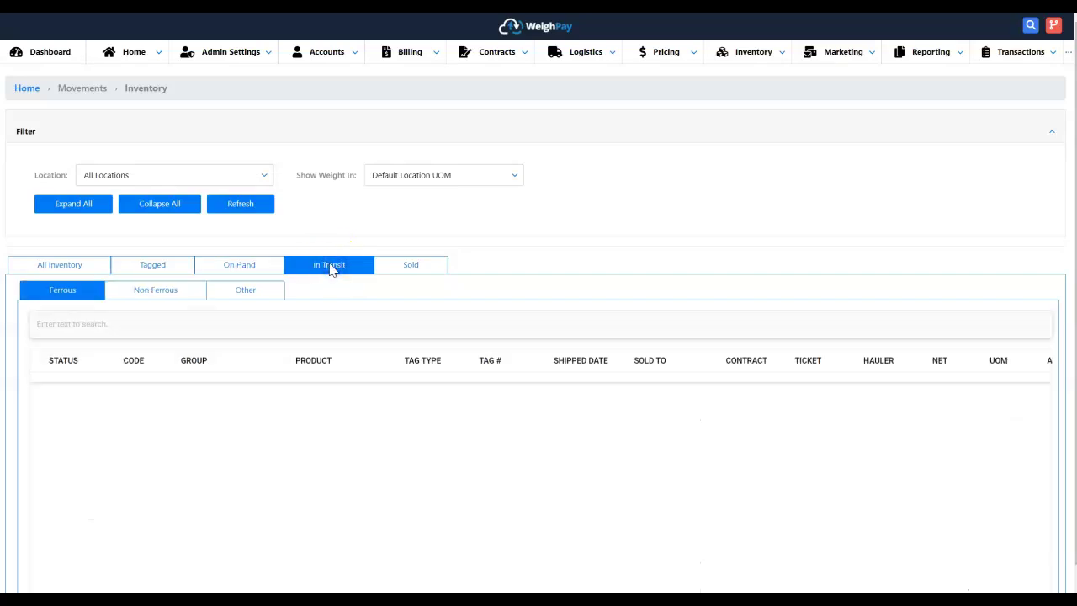
left_click(161, 291)
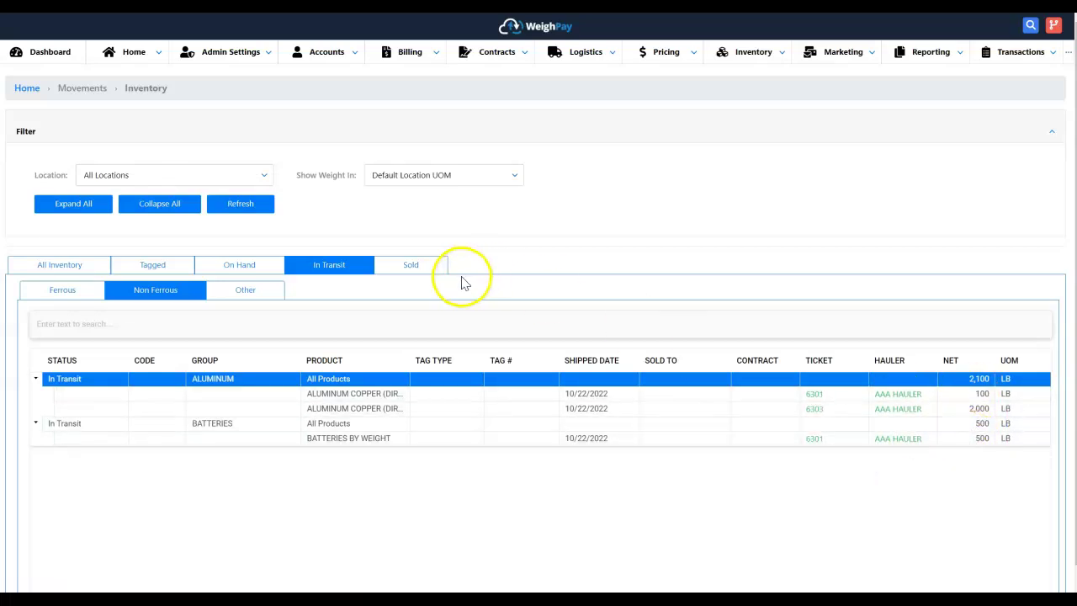
left_click(430, 266)
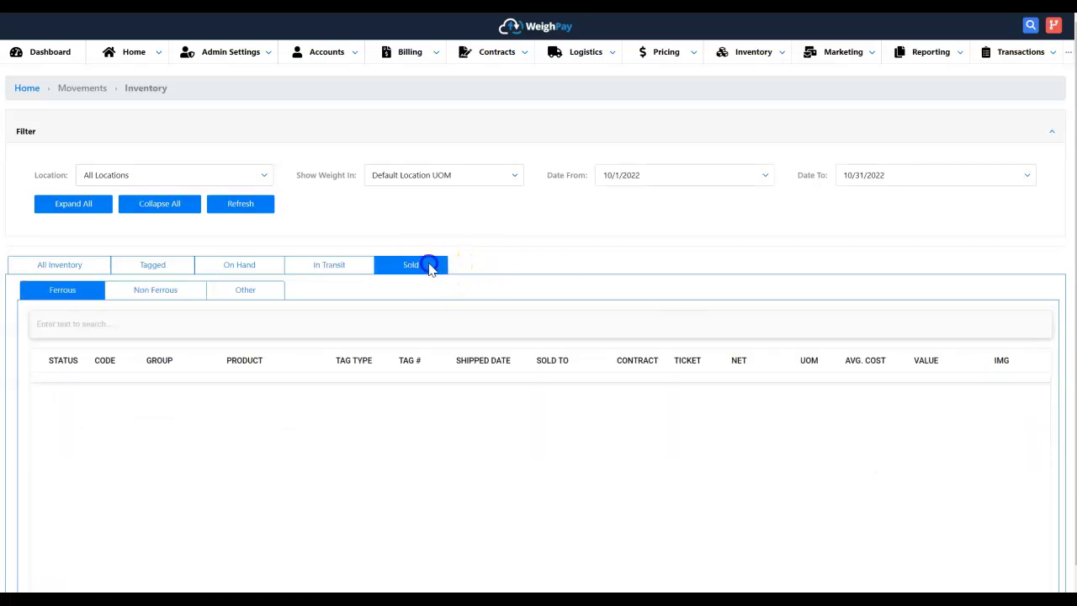
left_click(172, 291)
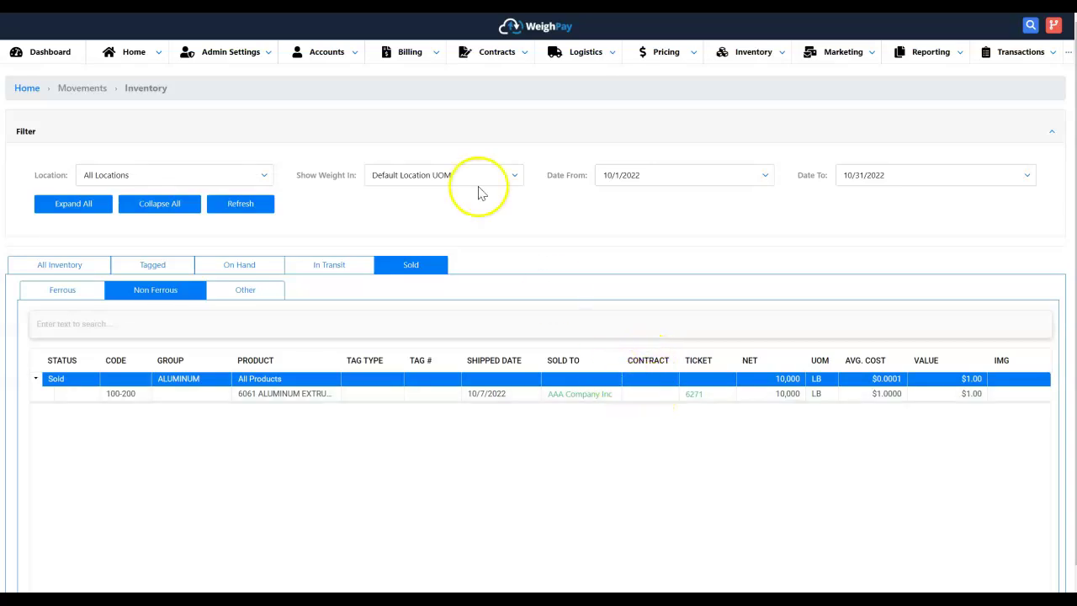
left_click(493, 53)
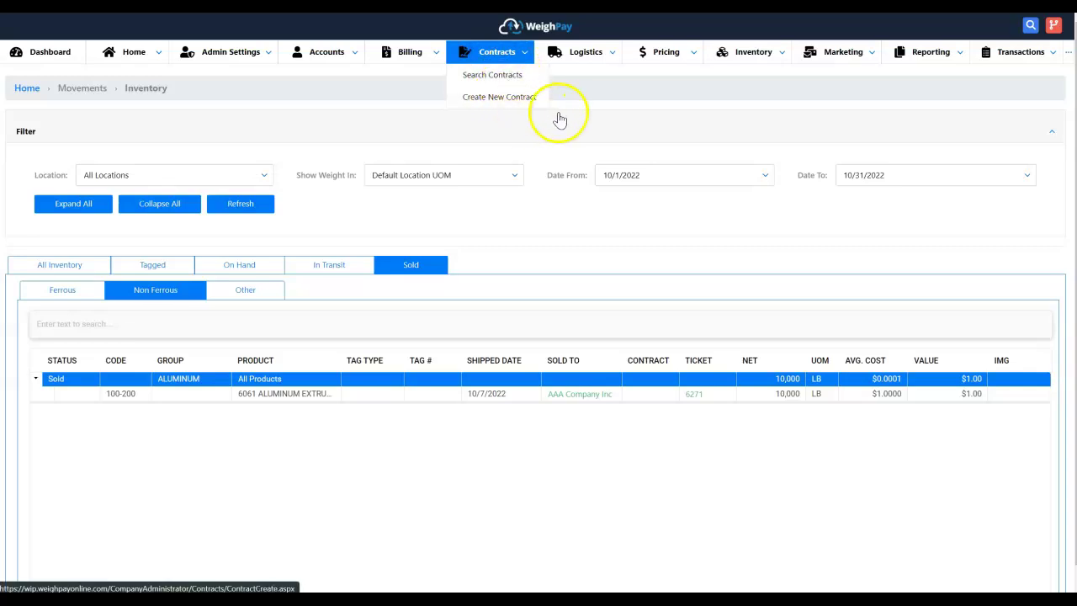
left_click(557, 154)
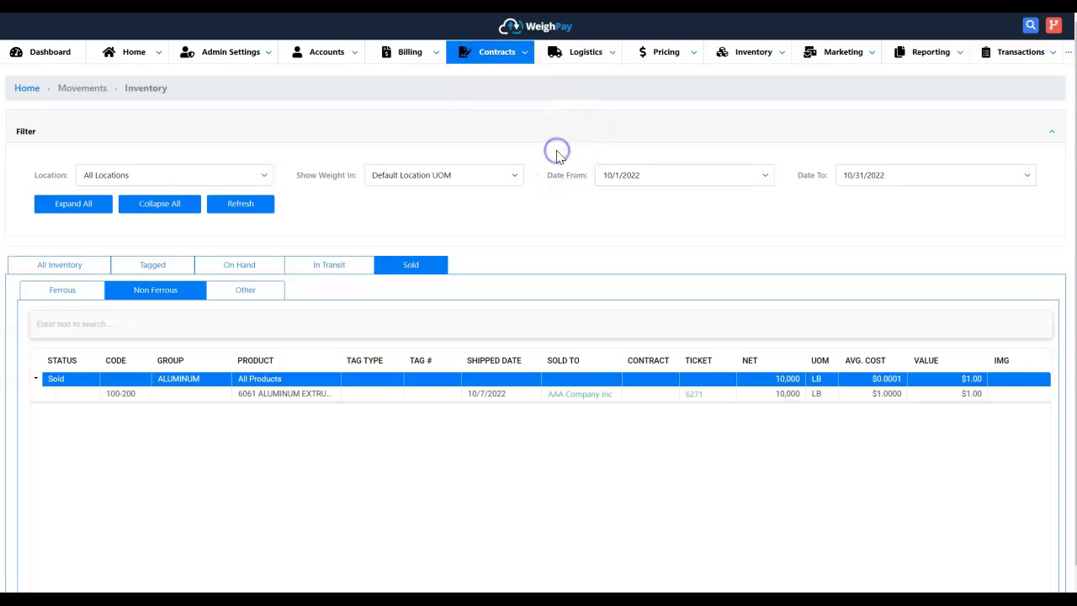
- Hide the inventory filters and return to the full inventory list
left_click(130, 141)
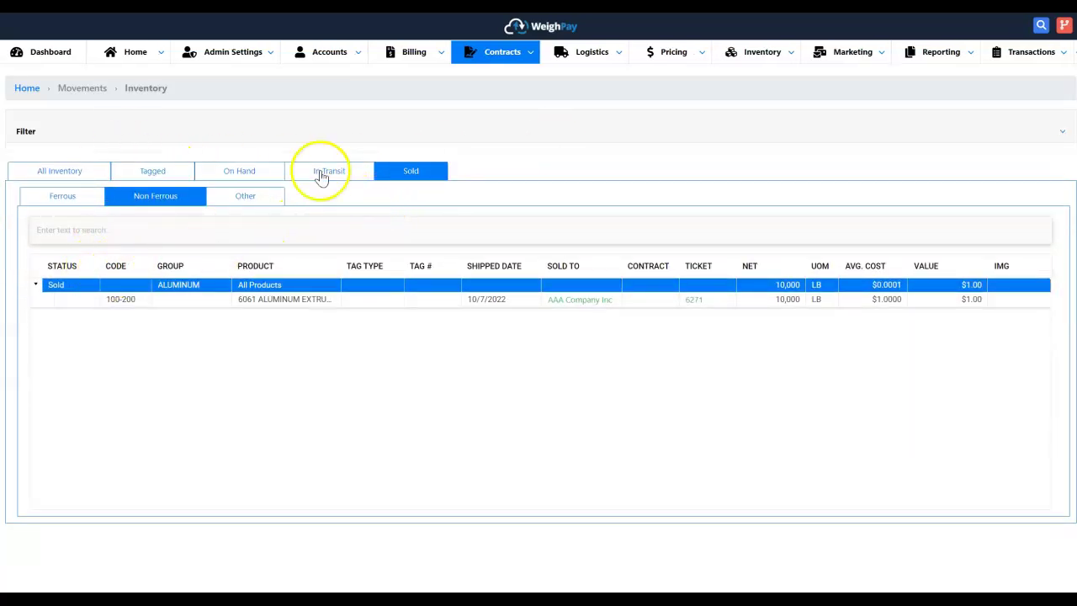
left_click(59, 171)
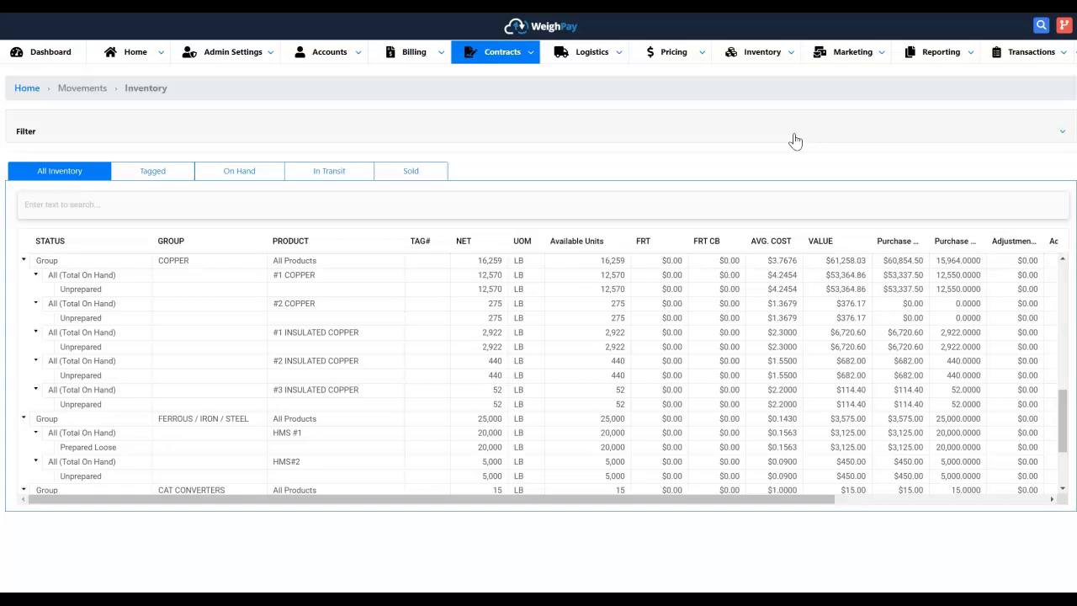
- Review the available inventory movement types and open the inventory Positioning page
left_click(762, 54)
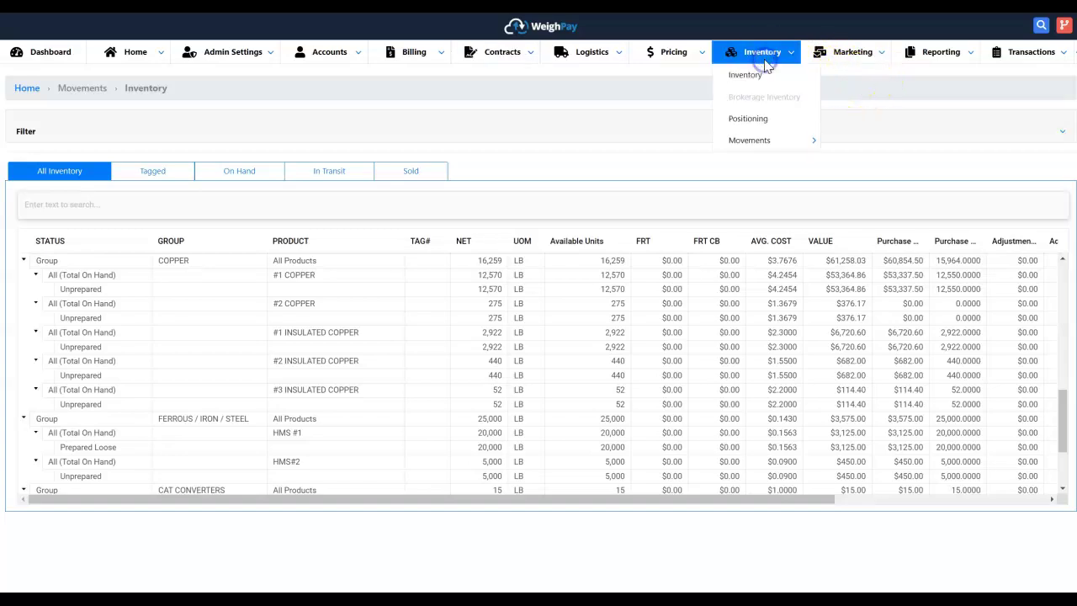
left_click(754, 124)
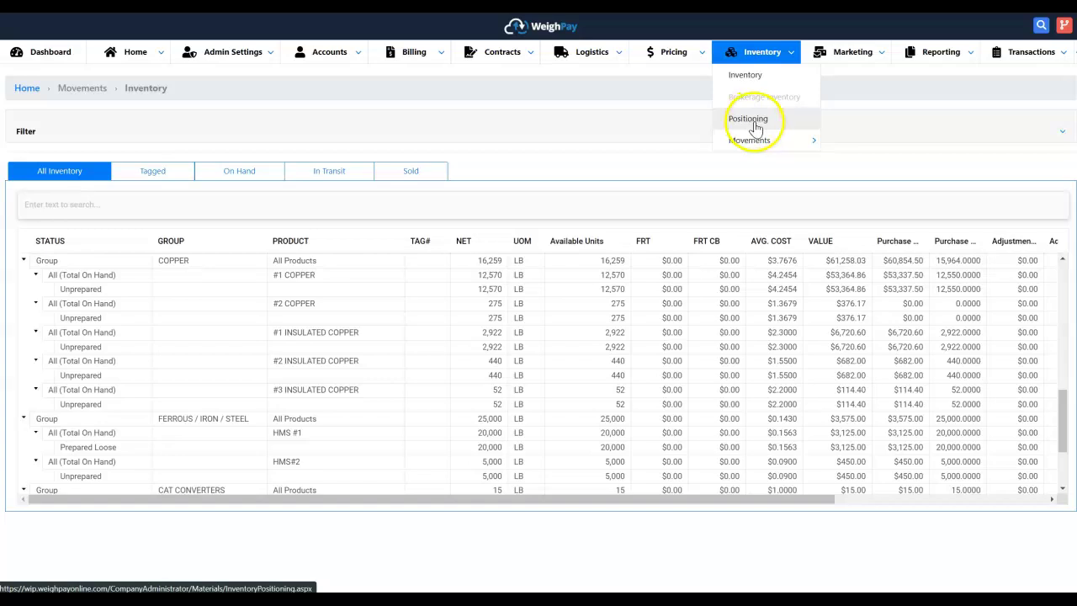
mouse_move(755, 147)
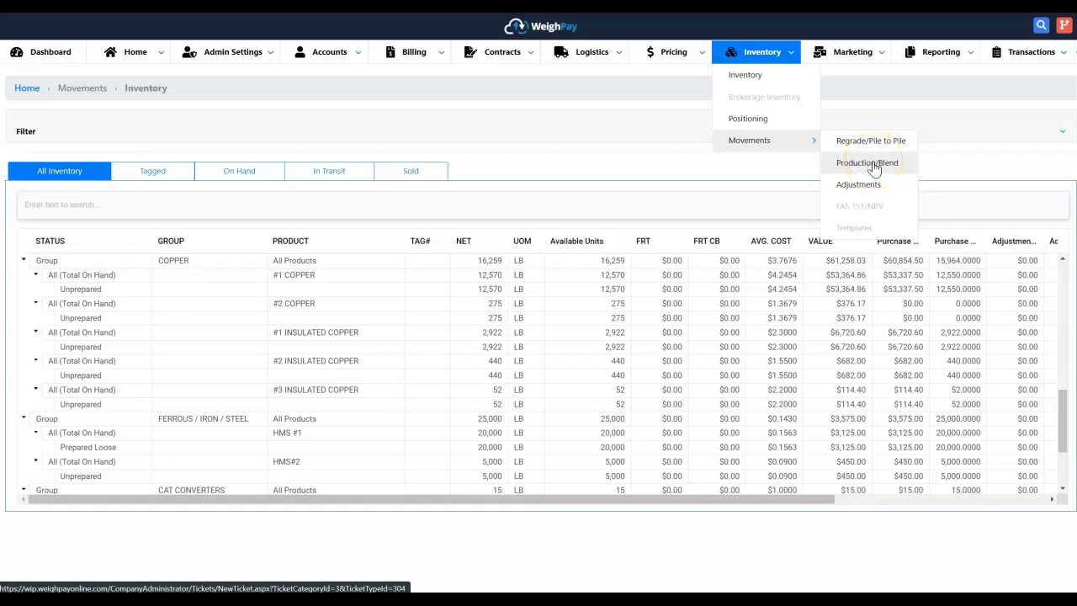
left_click(862, 187)
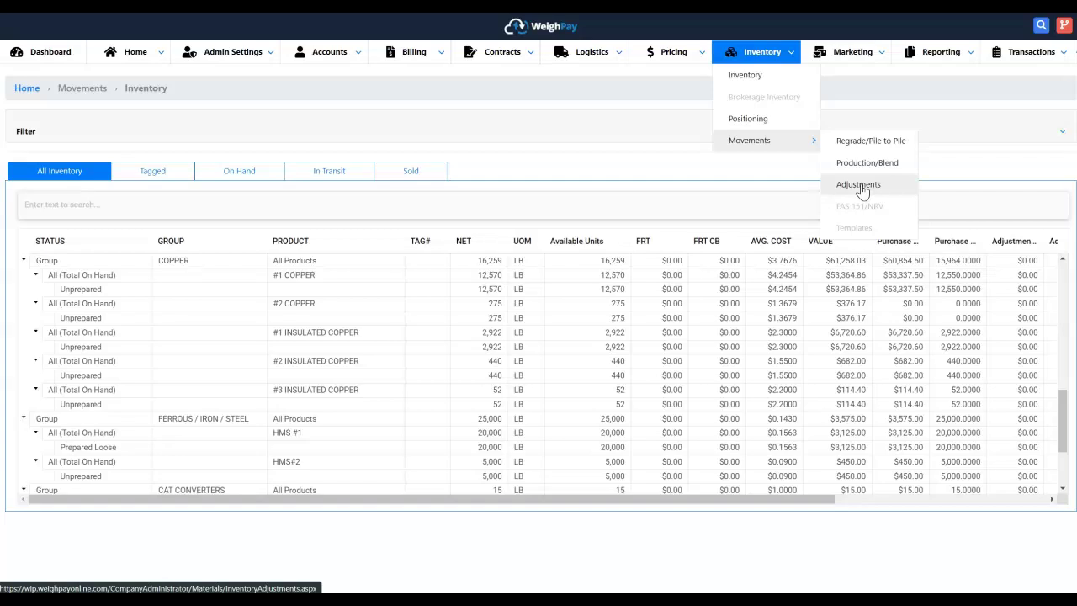
left_click(751, 120)
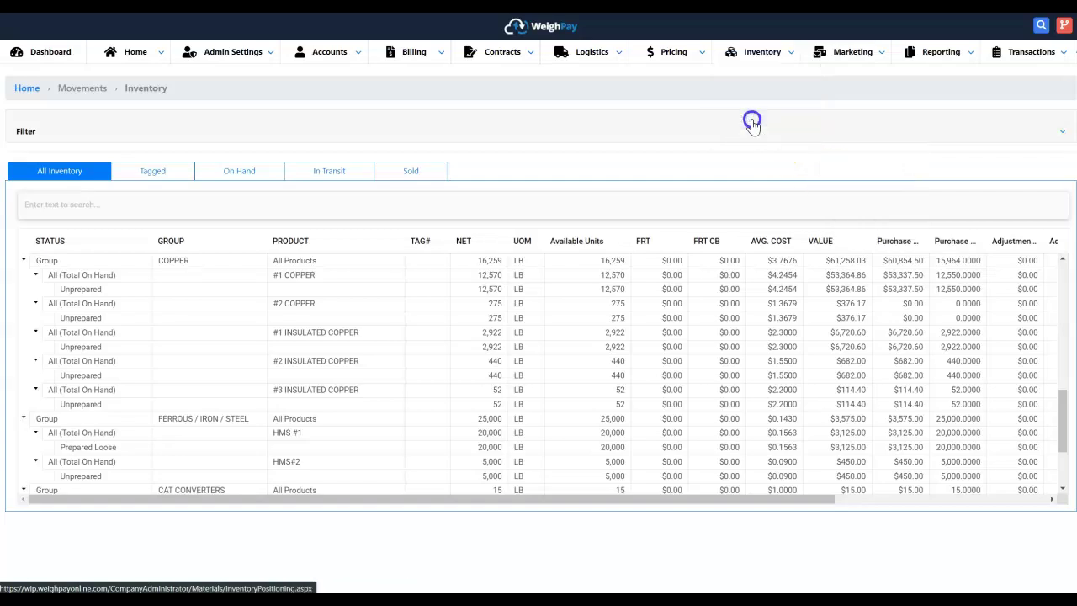
- Show the positioning filters and review the product groups available for filtering
left_click(589, 141)
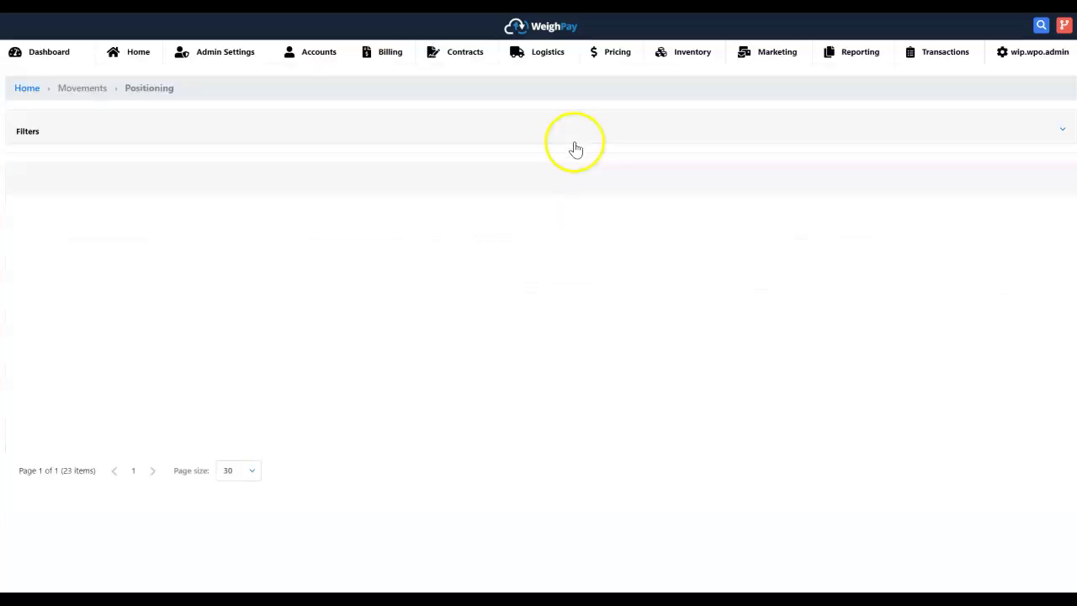
left_click(261, 138)
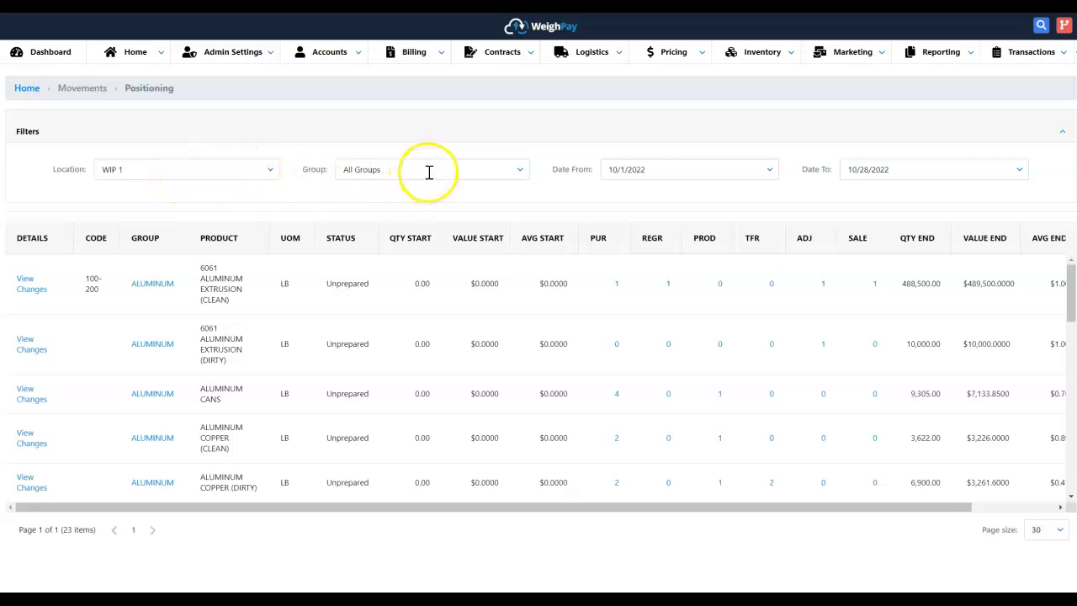
left_click(518, 172)
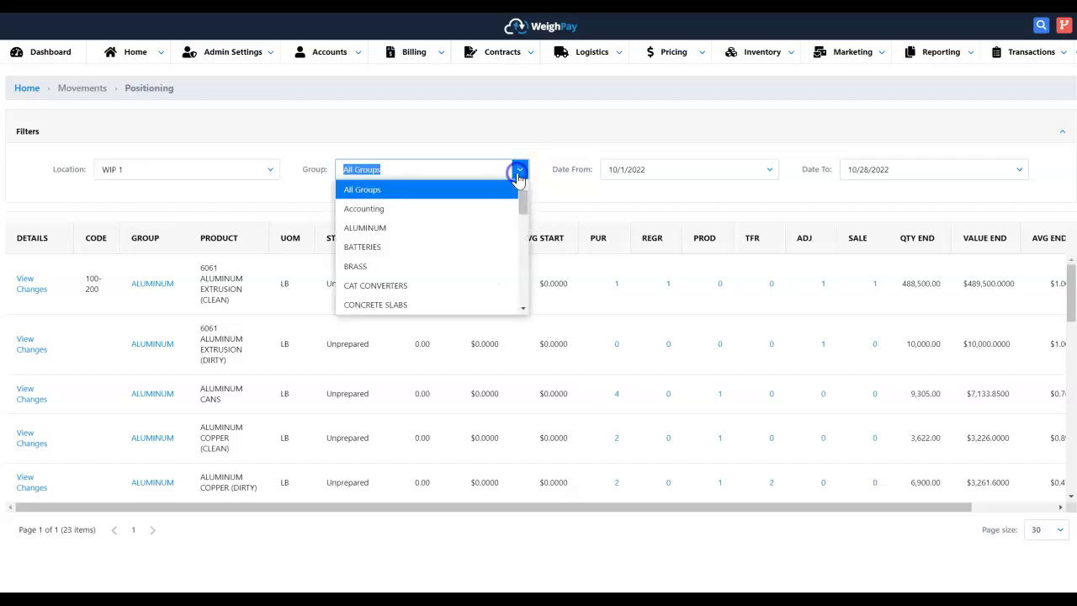
left_click(560, 195)
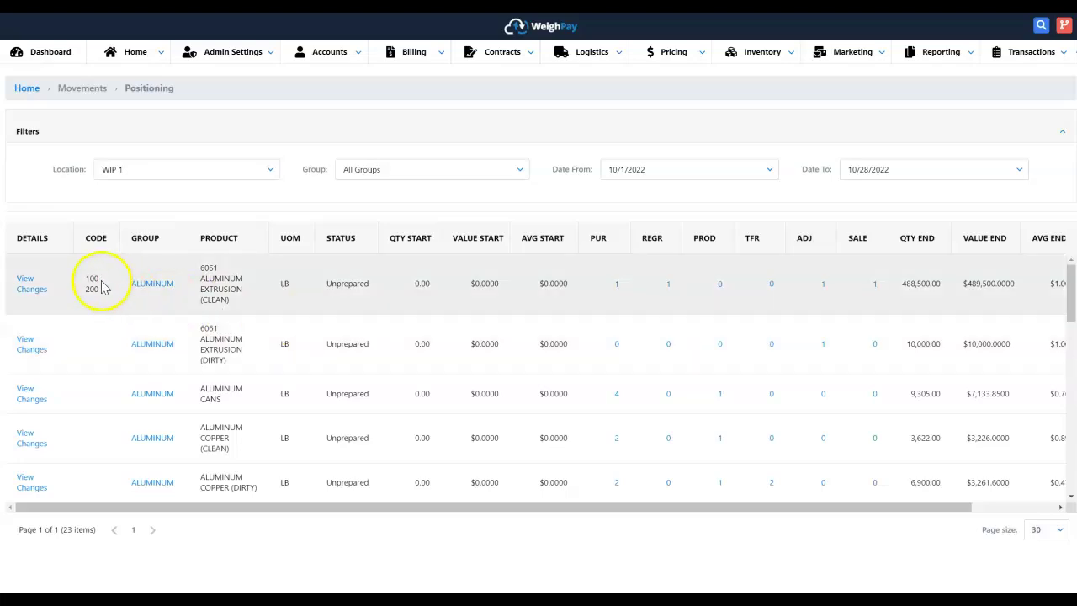
- Open the changes for 6061 Aluminum Extrusion (Clean) and examine its purchase and regrade transactions by type
left_click(26, 284)
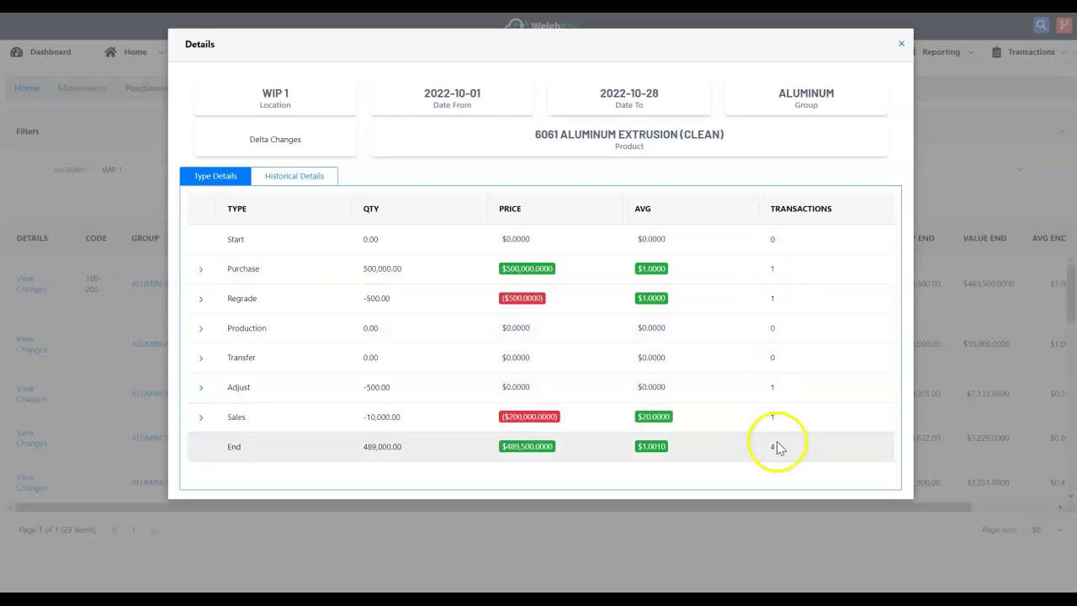
left_click(201, 274)
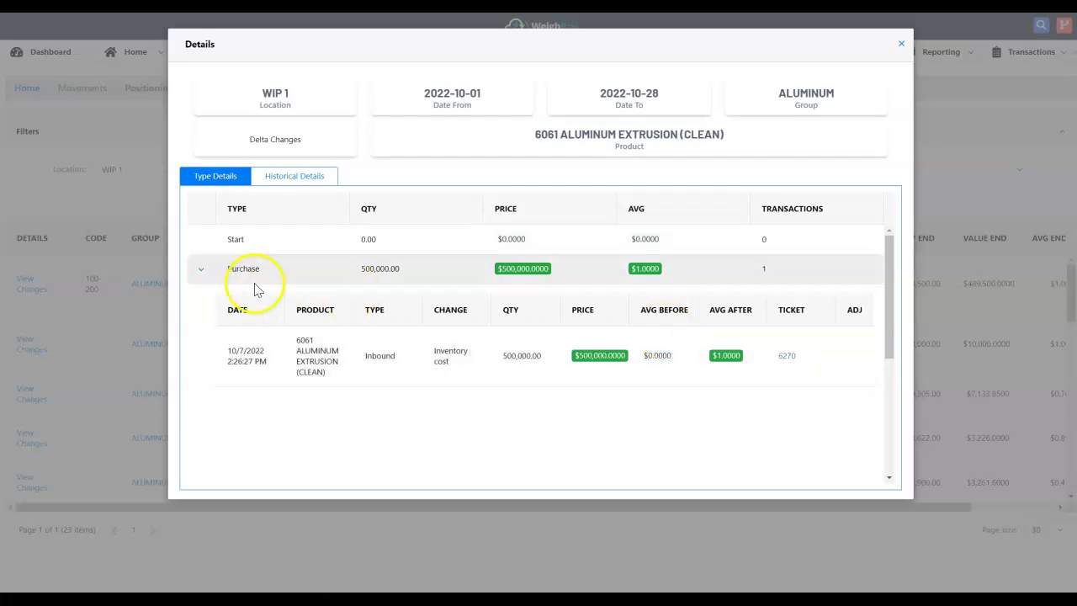
left_click(204, 274)
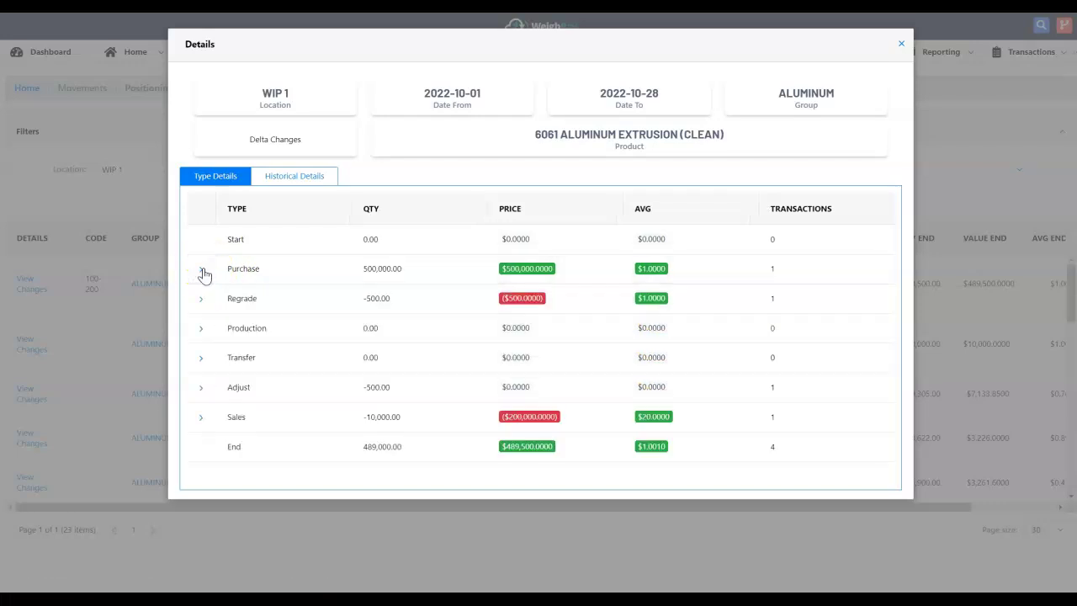
left_click(204, 300)
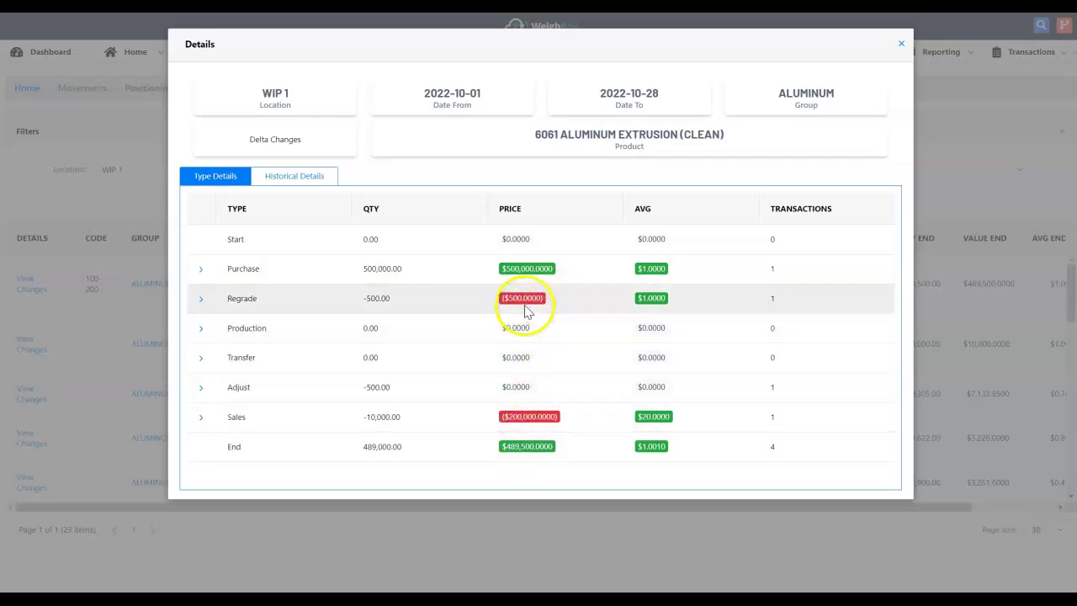
- Review the historical details of 6061 Aluminum Extrusion (Clean), return to its type details and close the record
left_click(308, 178)
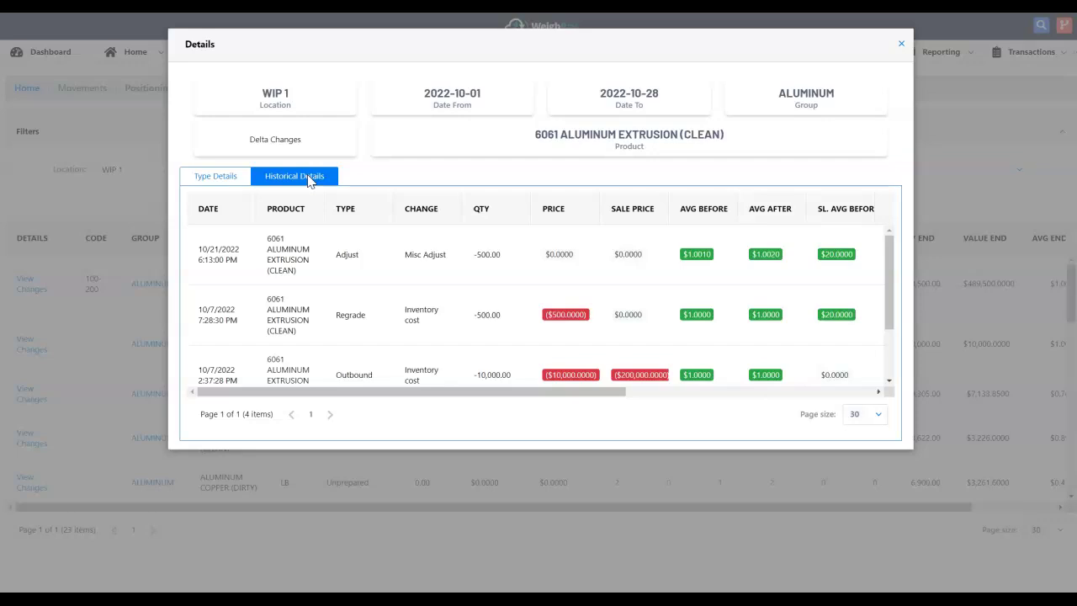
left_click(392, 315)
left_click(412, 263)
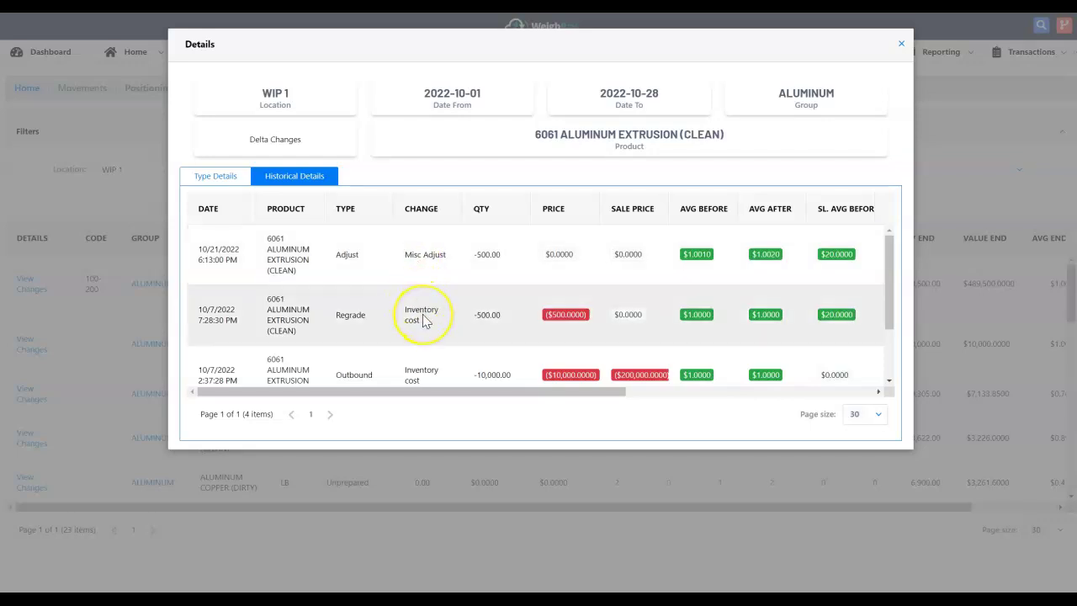
left_click(939, 257)
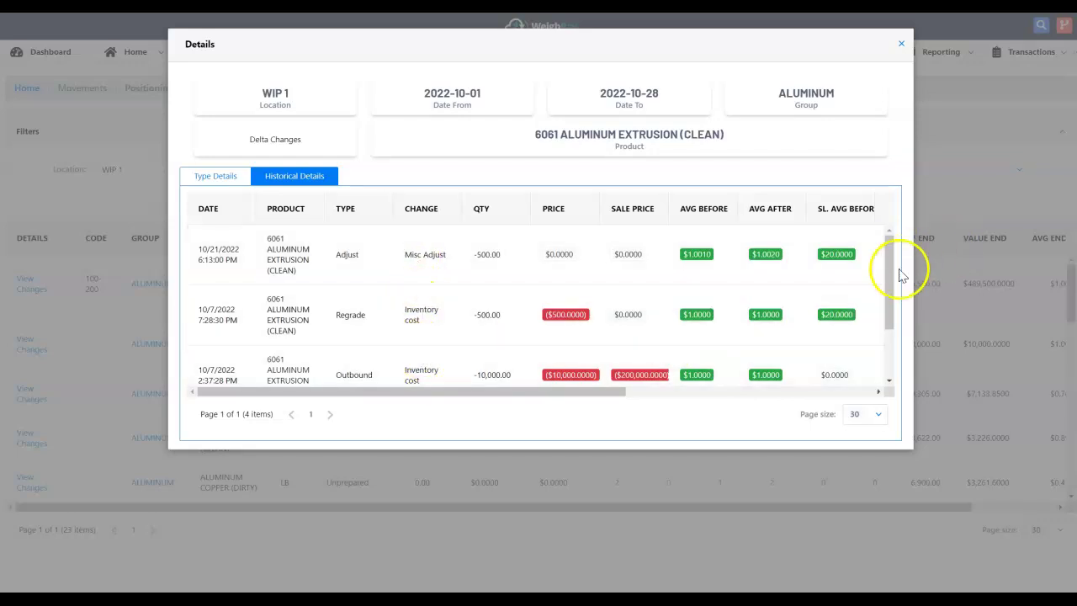
left_click_drag(889, 260, 883, 311)
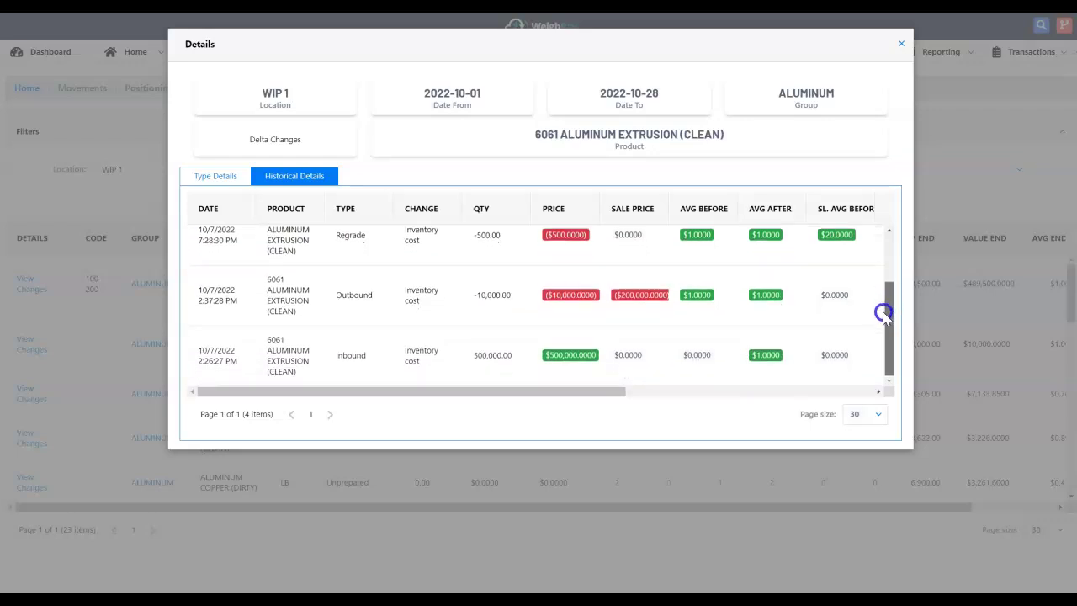
left_click_drag(868, 368, 865, 361)
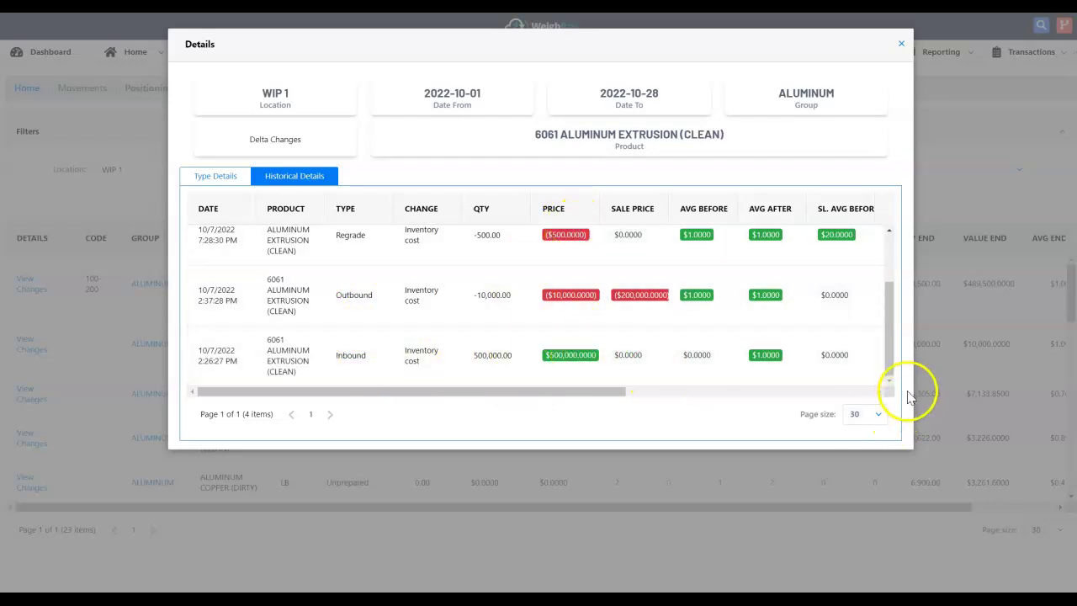
left_click_drag(890, 372, 903, 266)
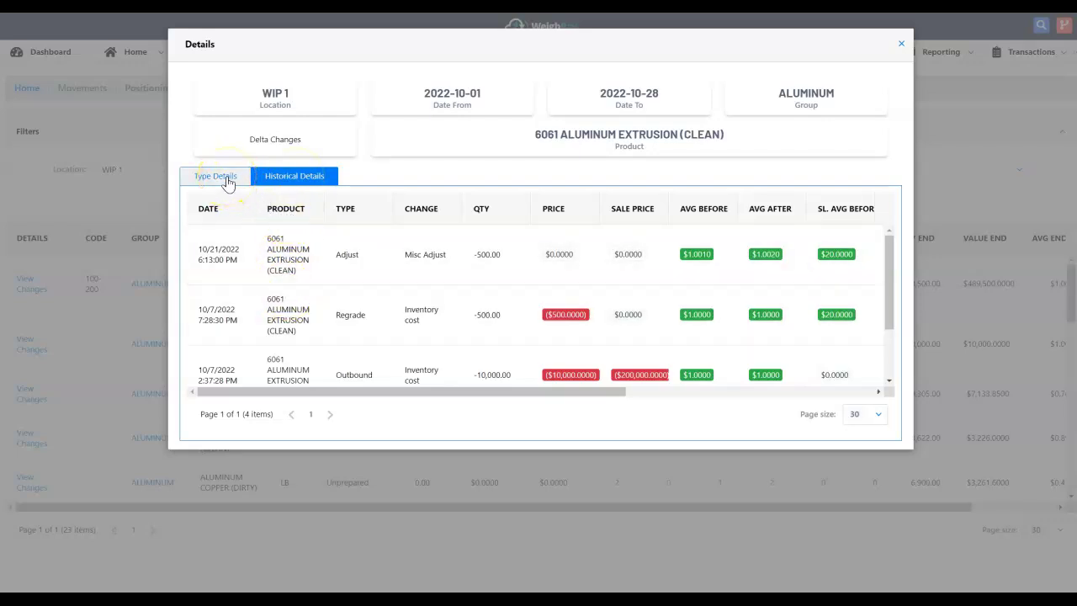
left_click(227, 179)
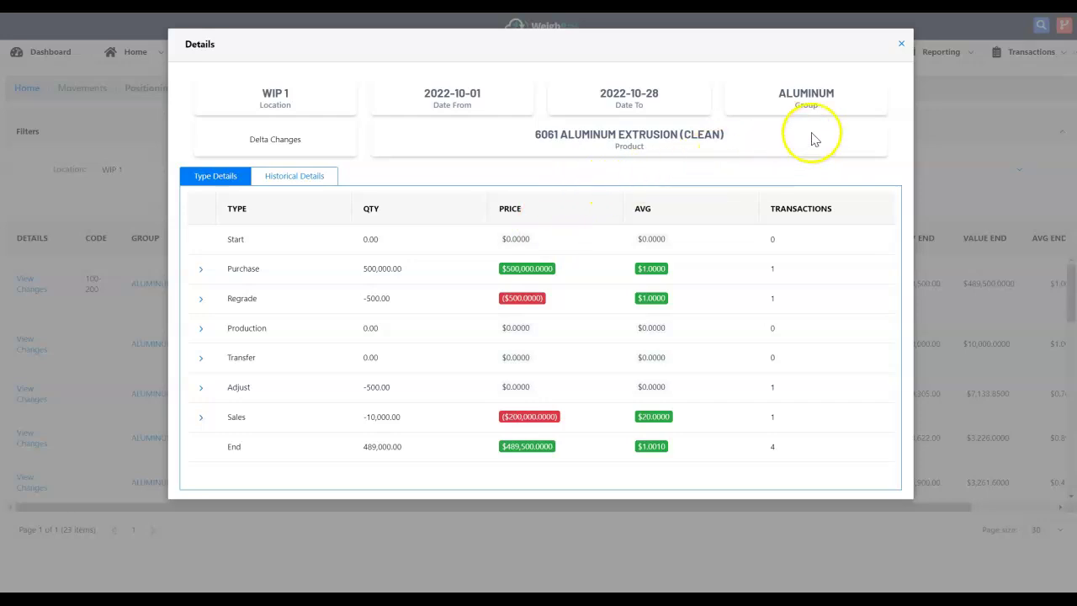
left_click(901, 44)
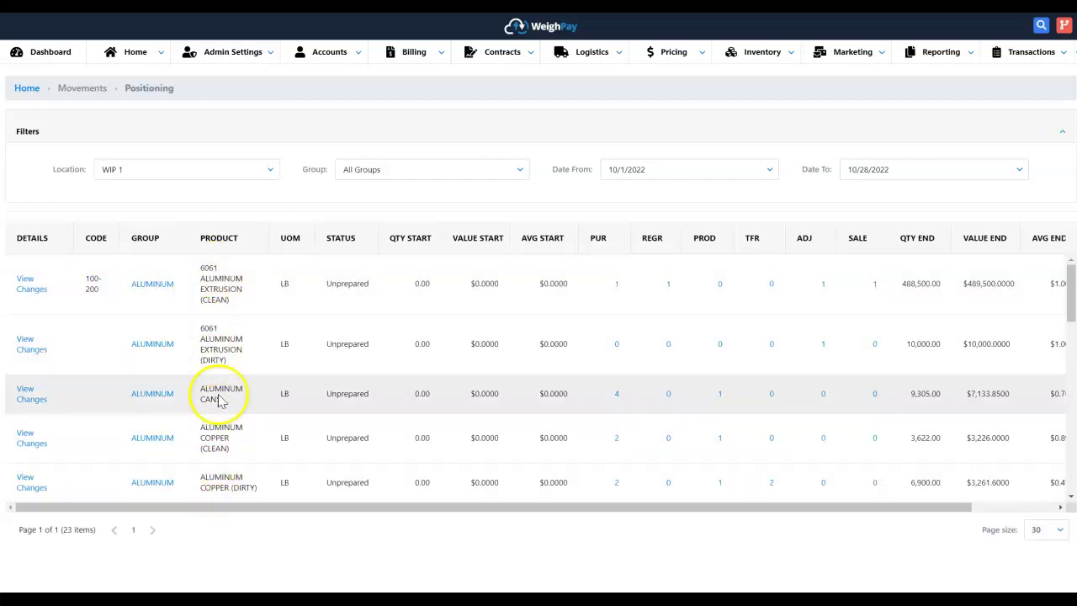
- Examine the type details and historical details of the whole Aluminum group, and close them
left_click(160, 285)
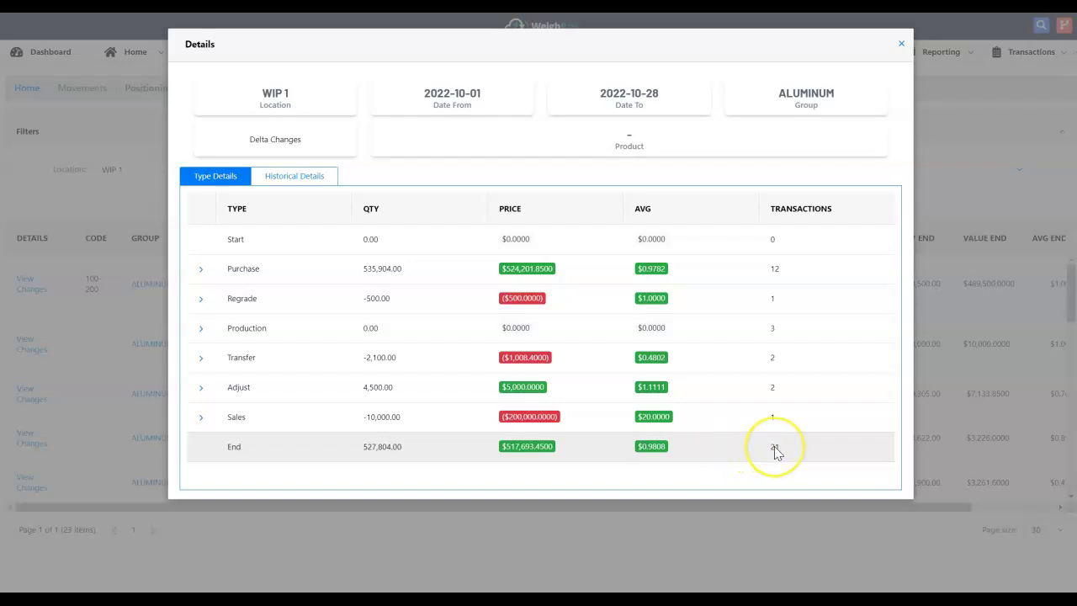
left_click(296, 184)
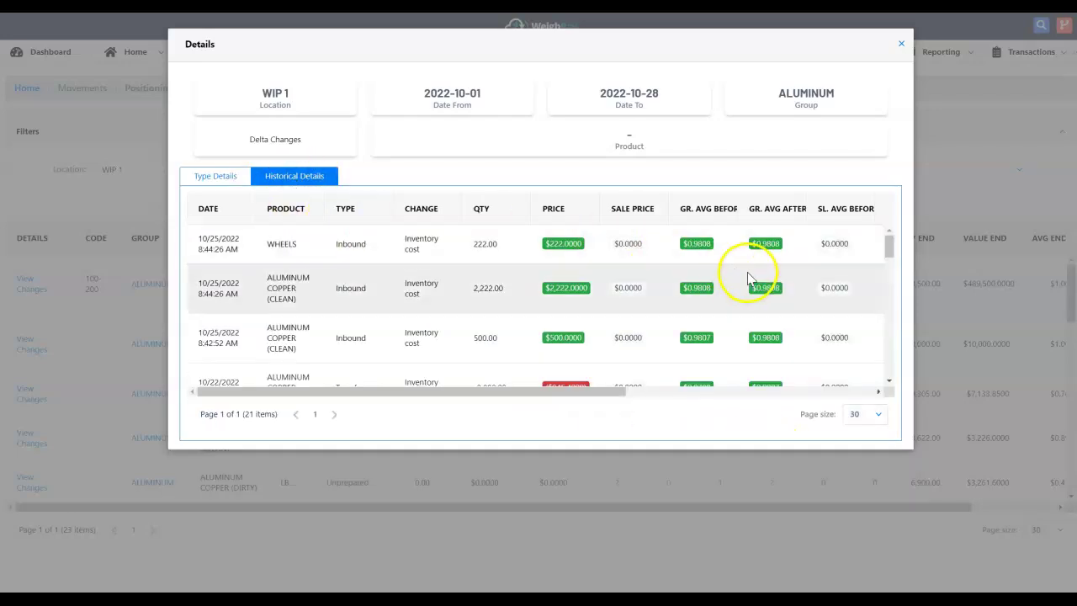
left_click_drag(572, 393, 440, 414)
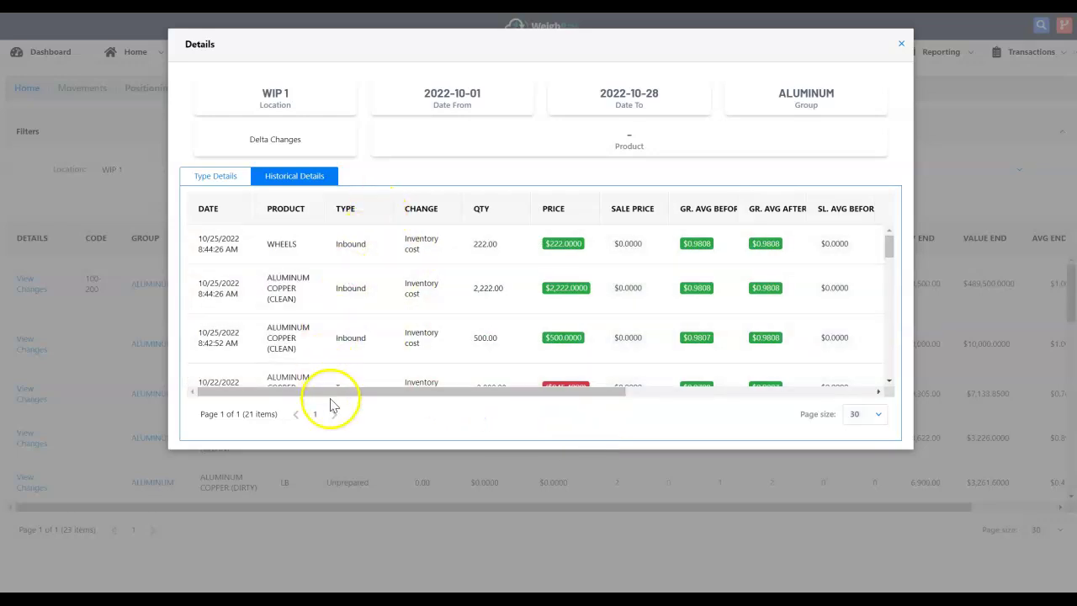
mouse_move(888, 247)
left_mouse_down()
mouse_move(897, 303)
mouse_move(899, 246)
left_mouse_up()
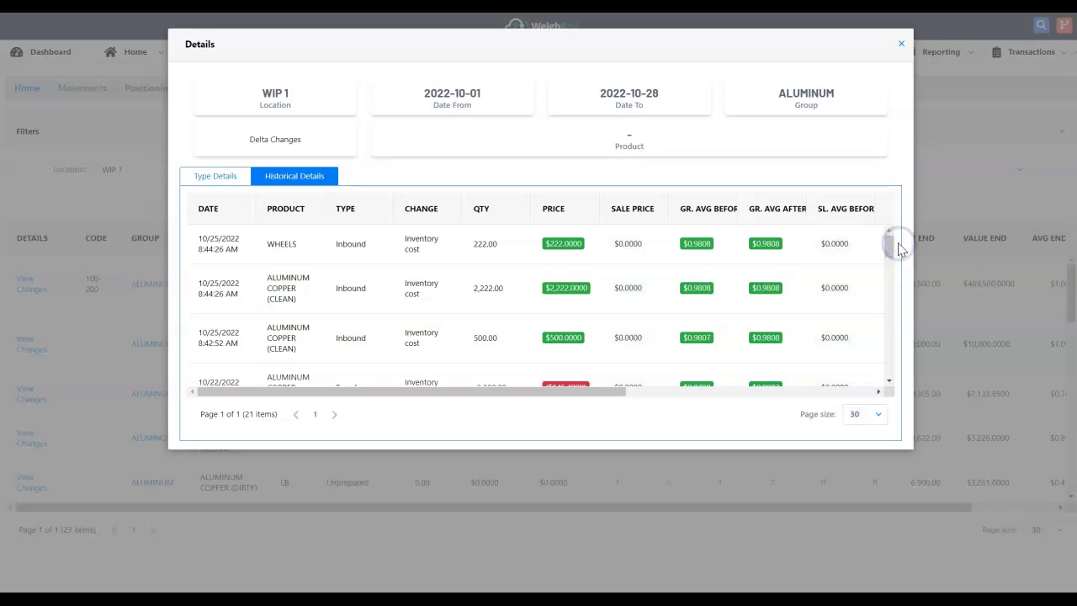
left_click(900, 47)
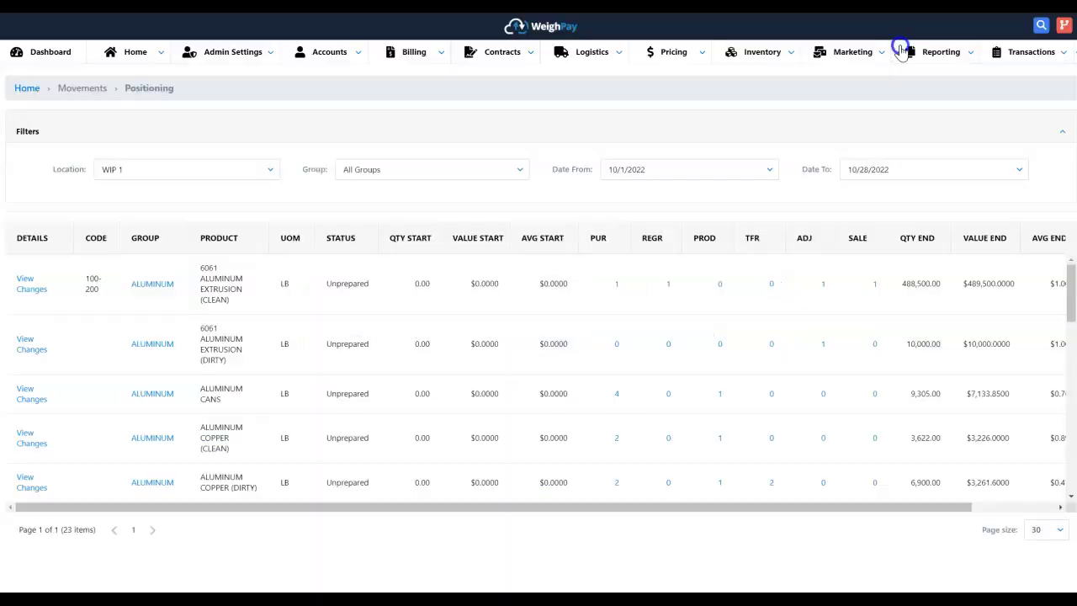
- Review the available inventory movement types and open the inventory Adjustments page
left_click(782, 54)
left_click(751, 128)
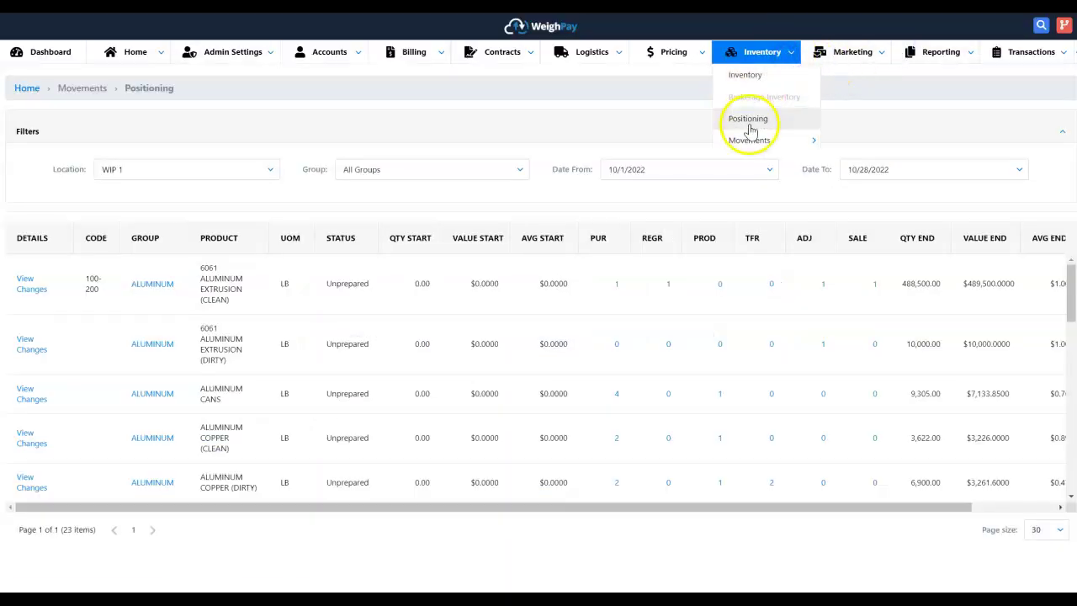
mouse_move(752, 140)
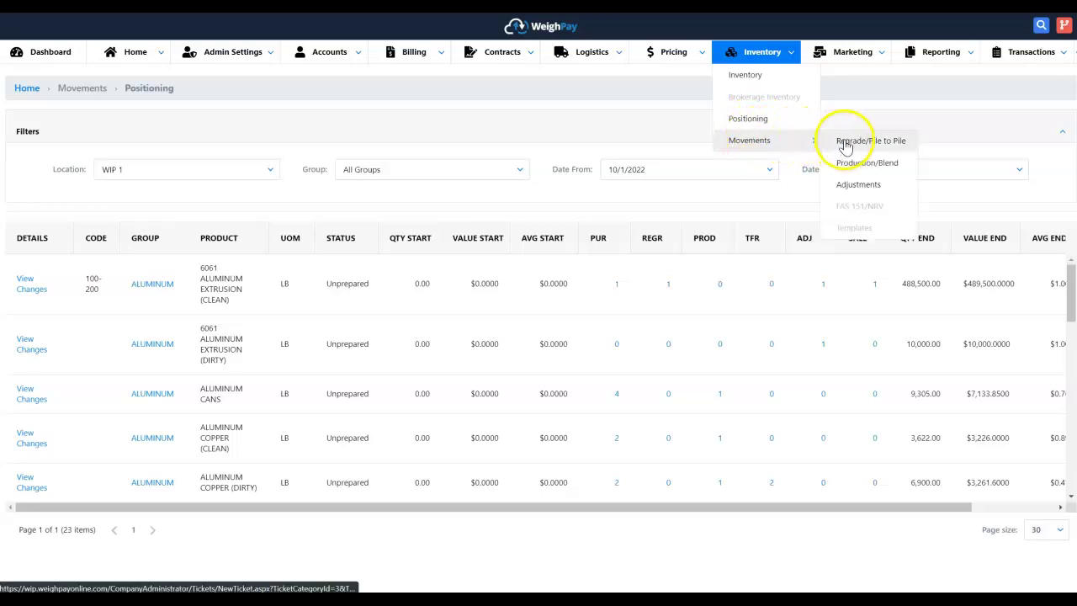
left_click(867, 185)
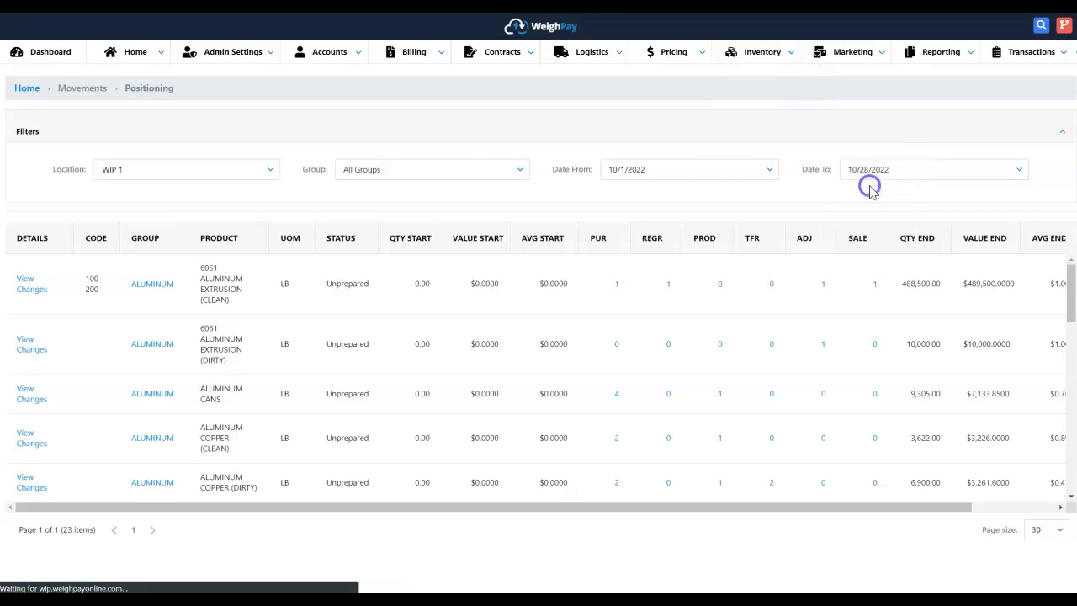
- Show the adjustment filters, review the available adjustment types and hide the filters again
left_click(399, 198)
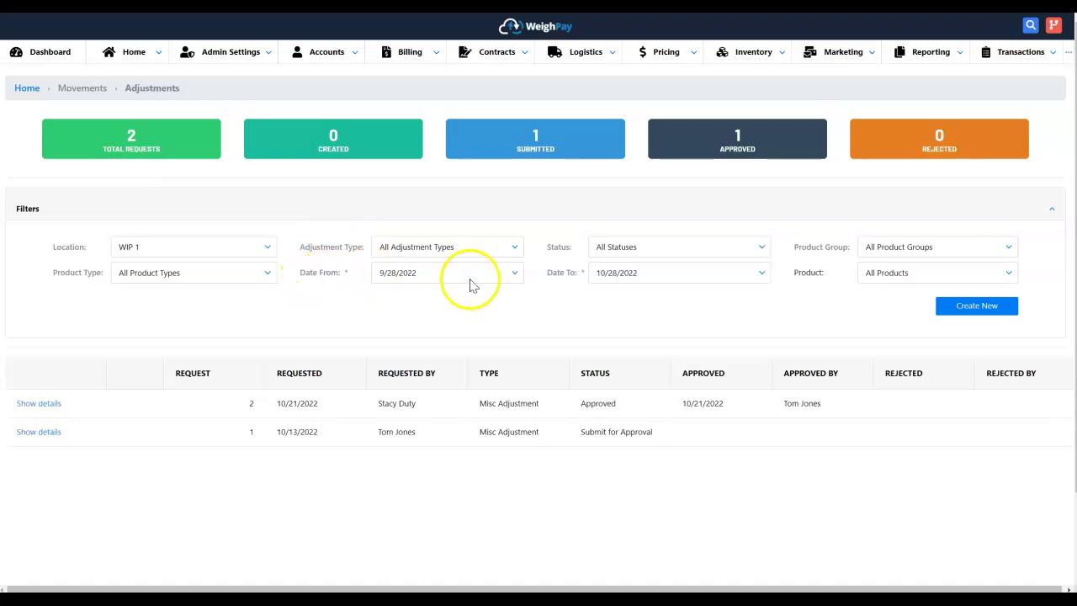
left_click(516, 249)
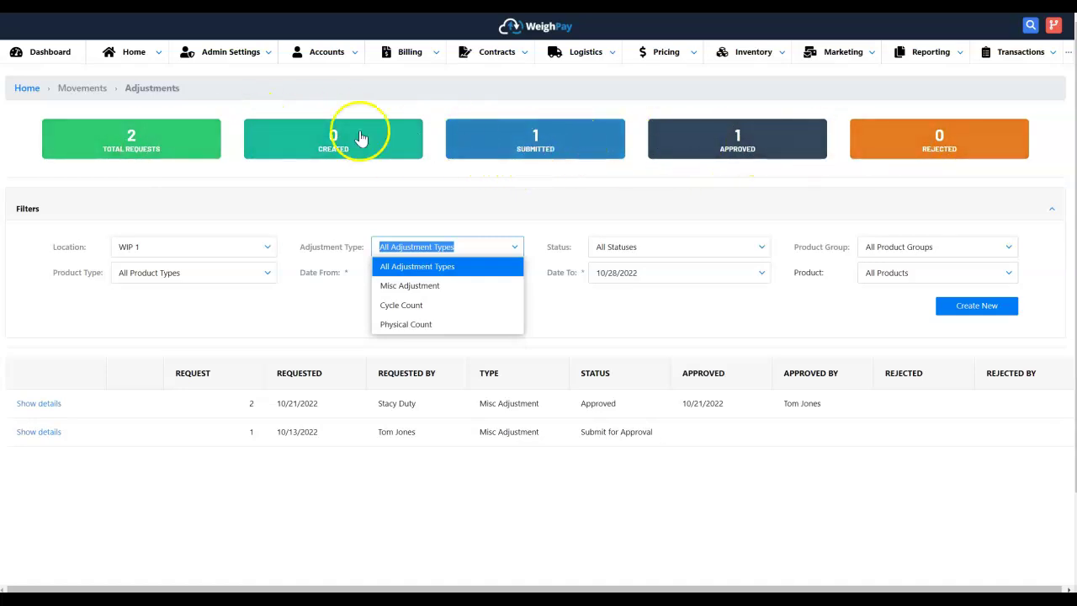
left_click(300, 193)
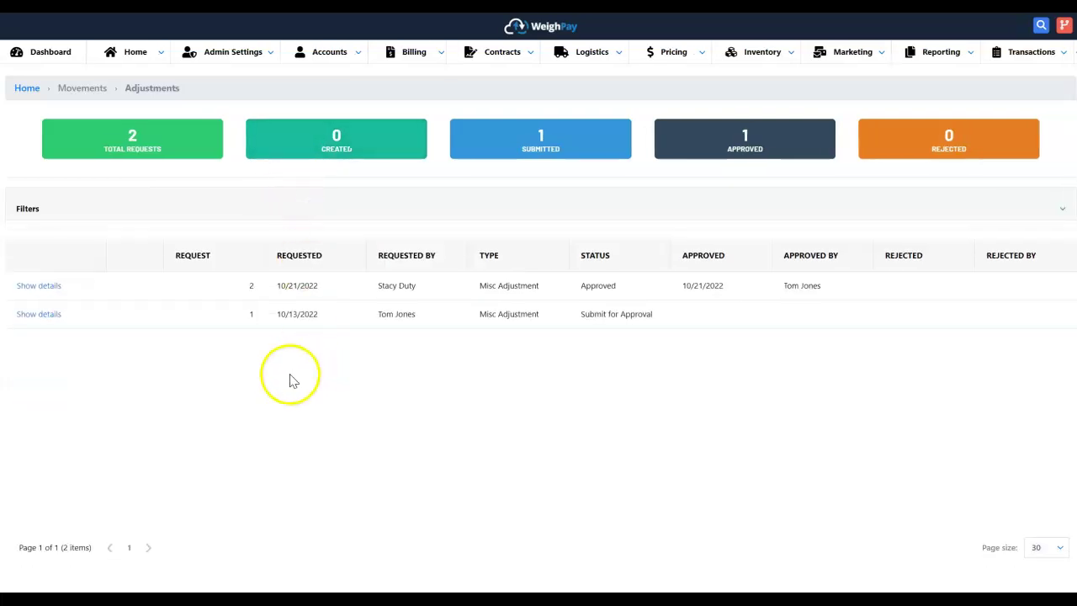
- Examine all columns in the details of the approved misc adjustment request and return to the adjustments list
left_click(50, 290)
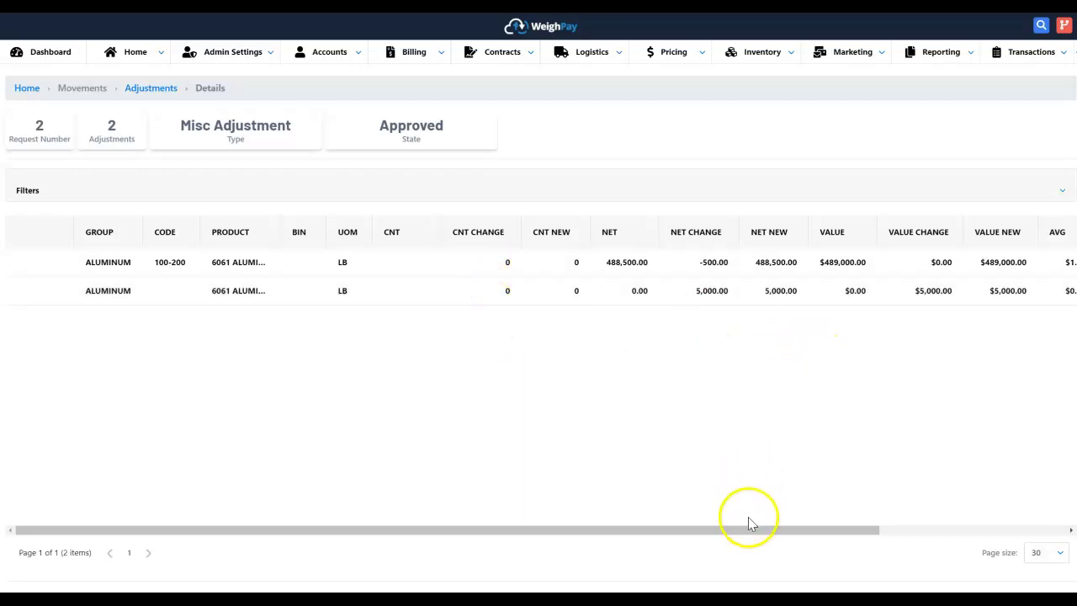
left_click_drag(753, 530, 923, 522)
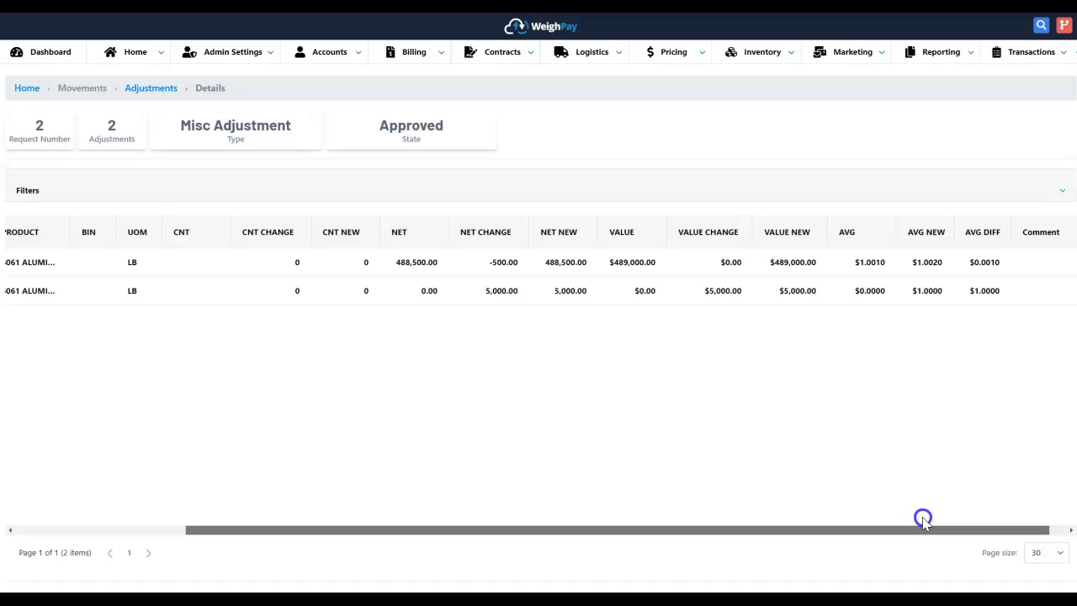
left_click_drag(923, 522, 628, 563)
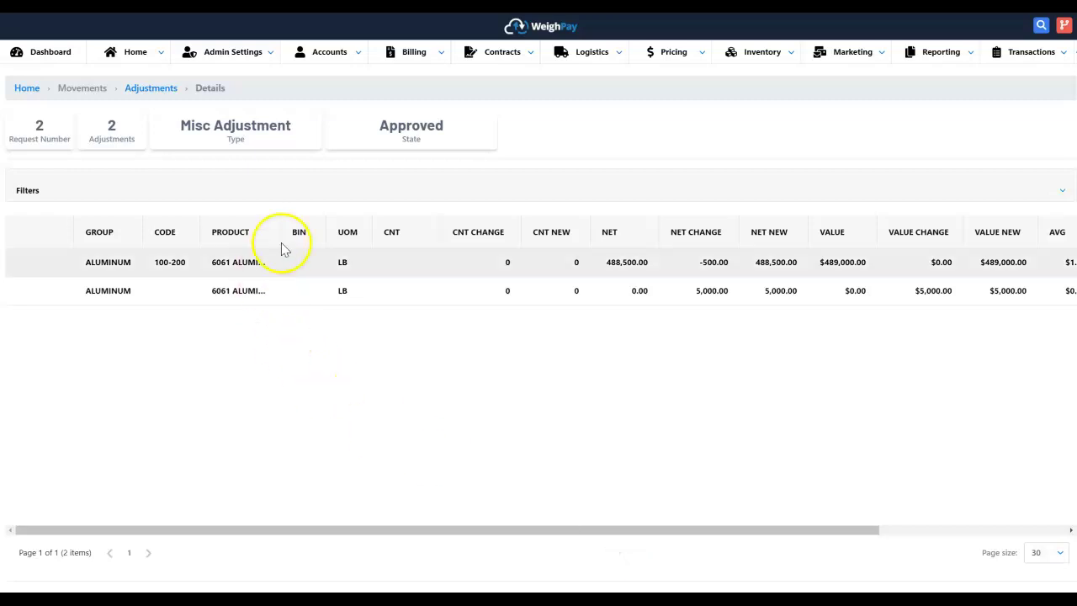
key("alt+Left")
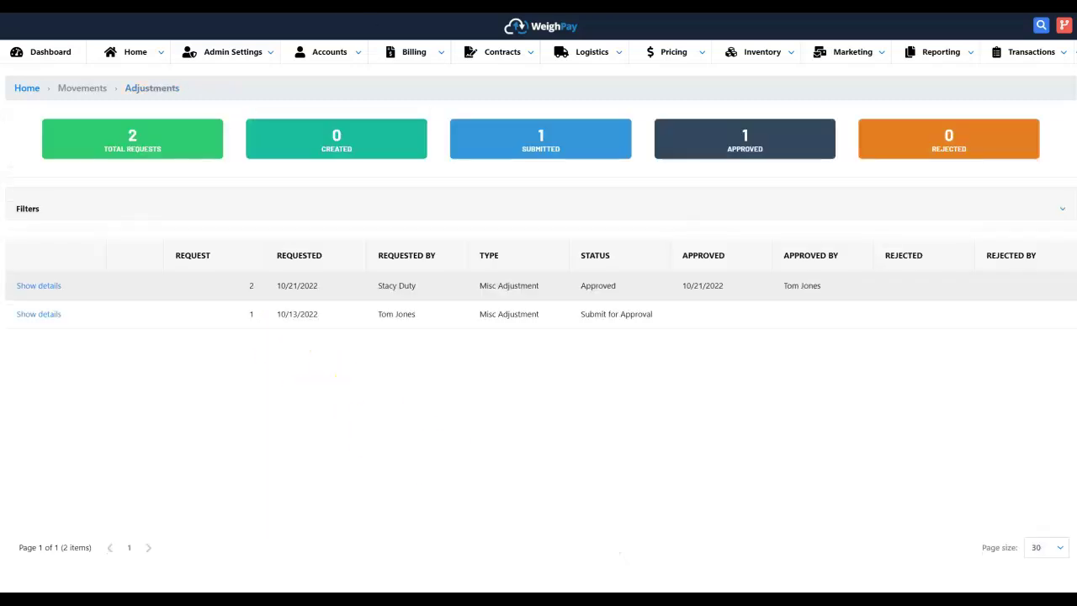
- Set the adjustment type to Misc Adjustment, keeping all product groups, and create a new adjustment request
left_click(515, 202)
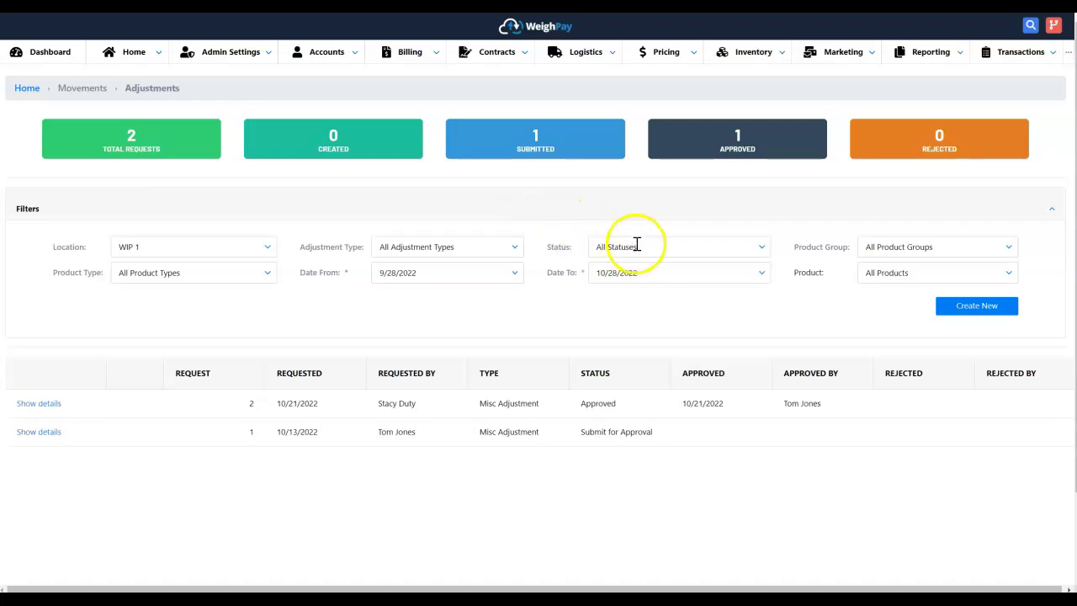
left_click(518, 249)
left_click(447, 285)
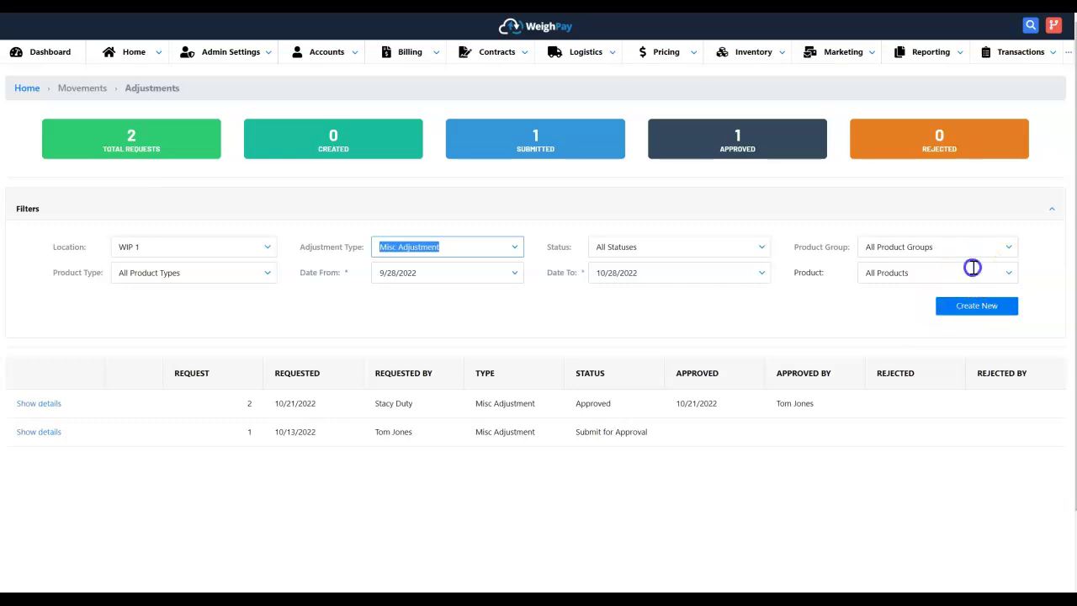
left_click(971, 269)
left_click(983, 248)
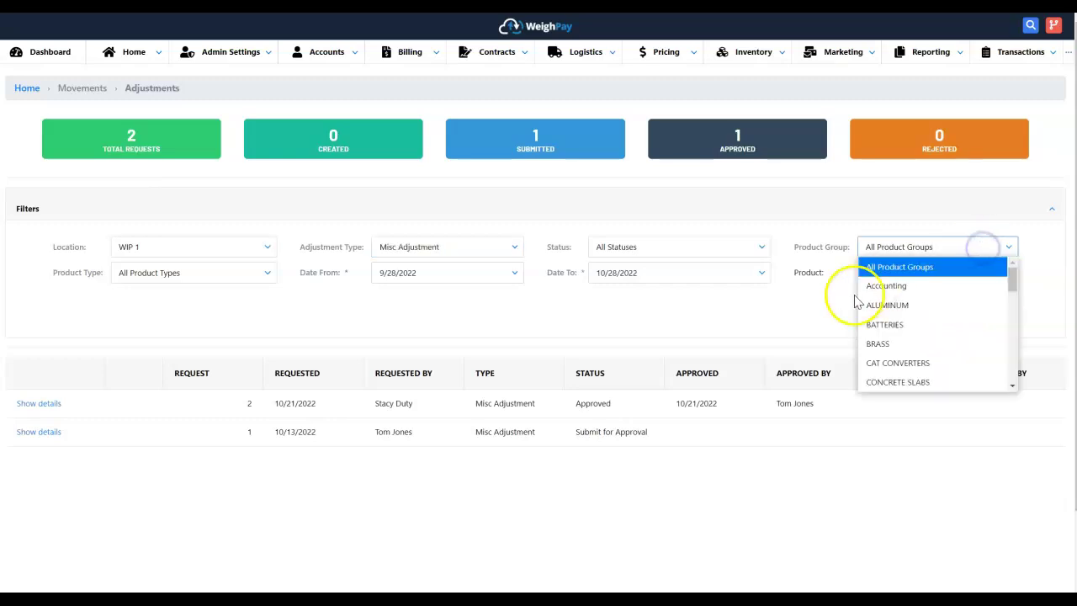
left_click(825, 320)
left_click(958, 309)
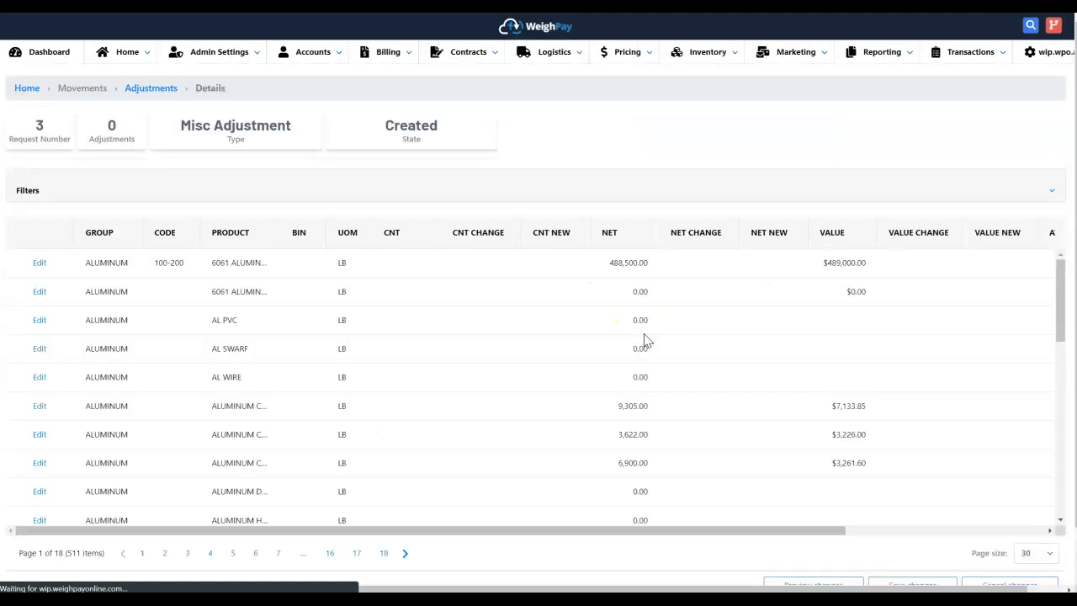
- Enter a net change of 15 and a value change of .05 for the aluminum product with code 100-200
left_click(626, 266)
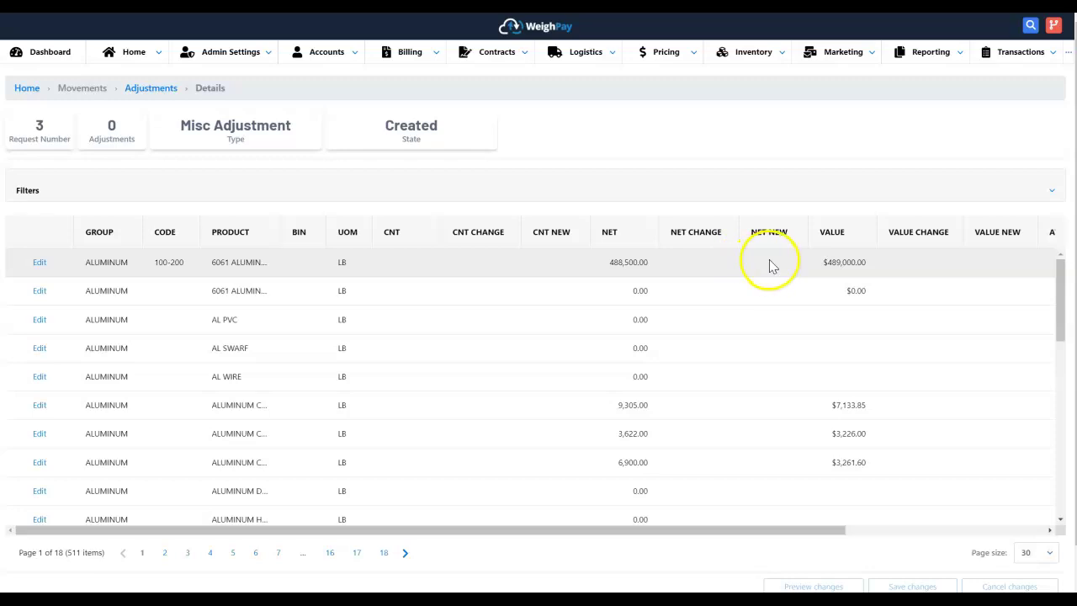
left_click(723, 262)
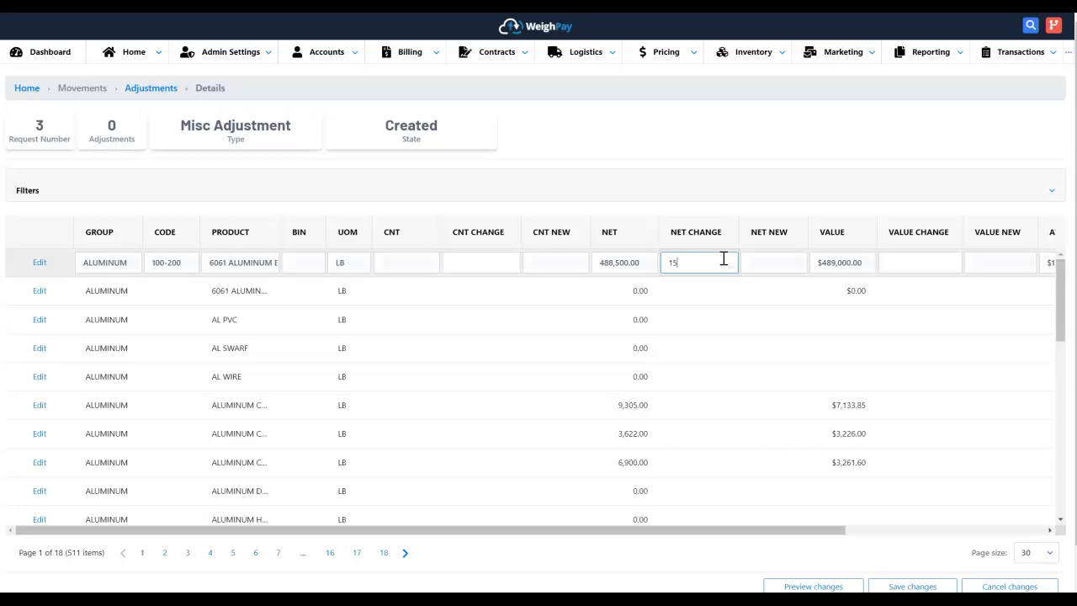
type("15")
left_click(907, 261)
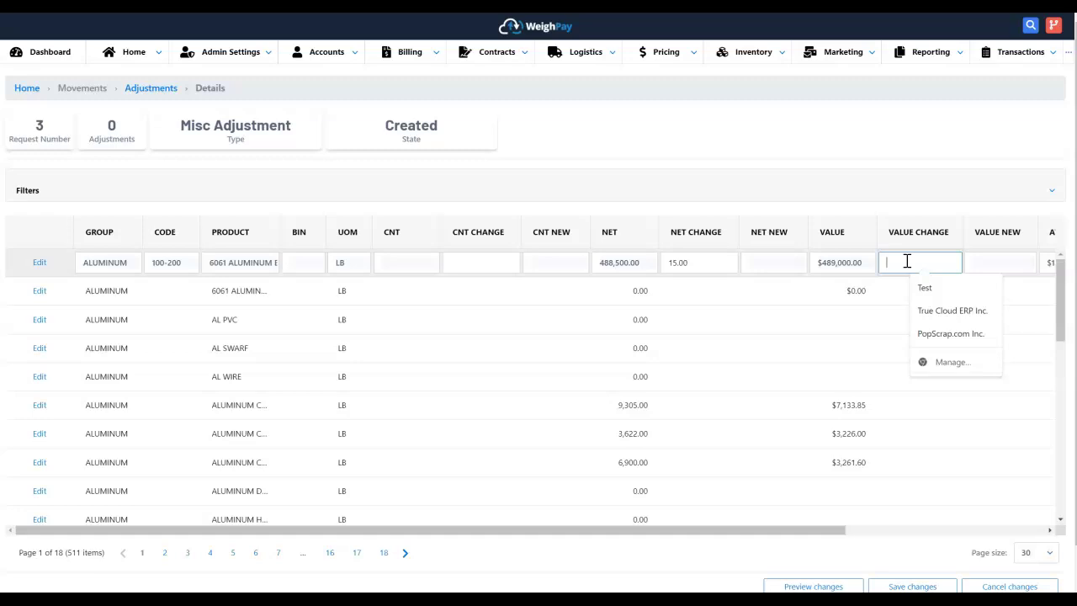
type(".05")
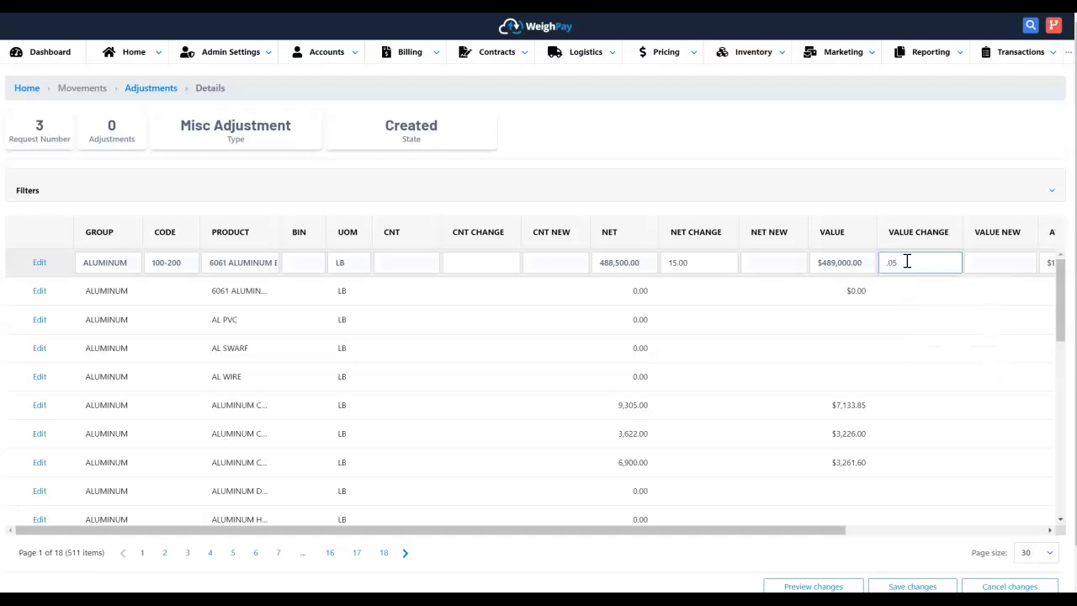
- Set the value change of the aluminum product with code 100-200 to -.05 and preview the changes
key("BackSpace")
key("BackSpace")
key("BackSpace")
key("Escape")
type("-.05")
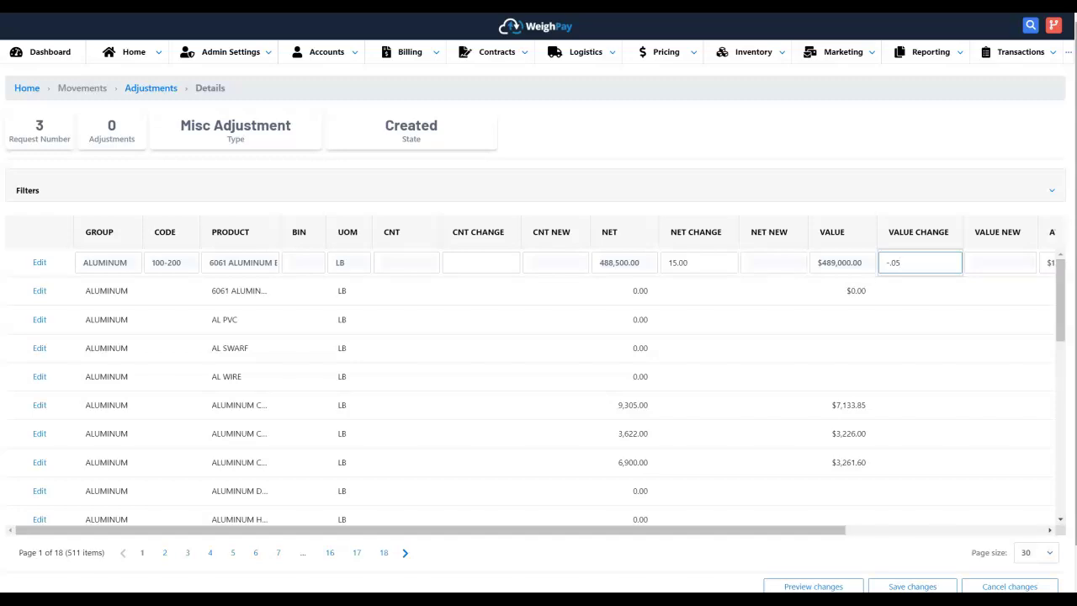
scroll(1073, 421, "down", 1)
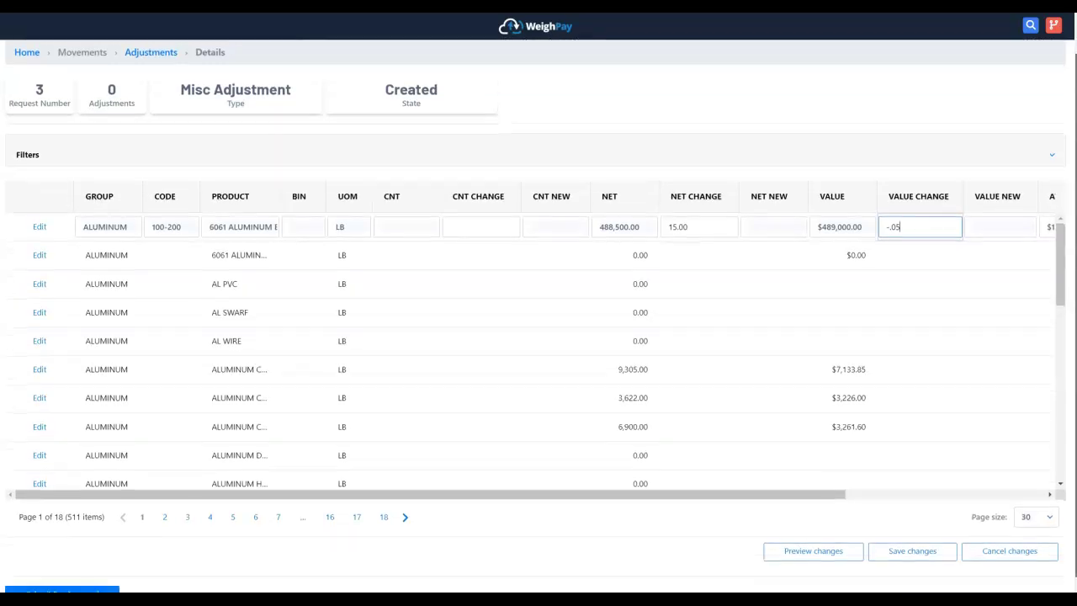
left_click(802, 555)
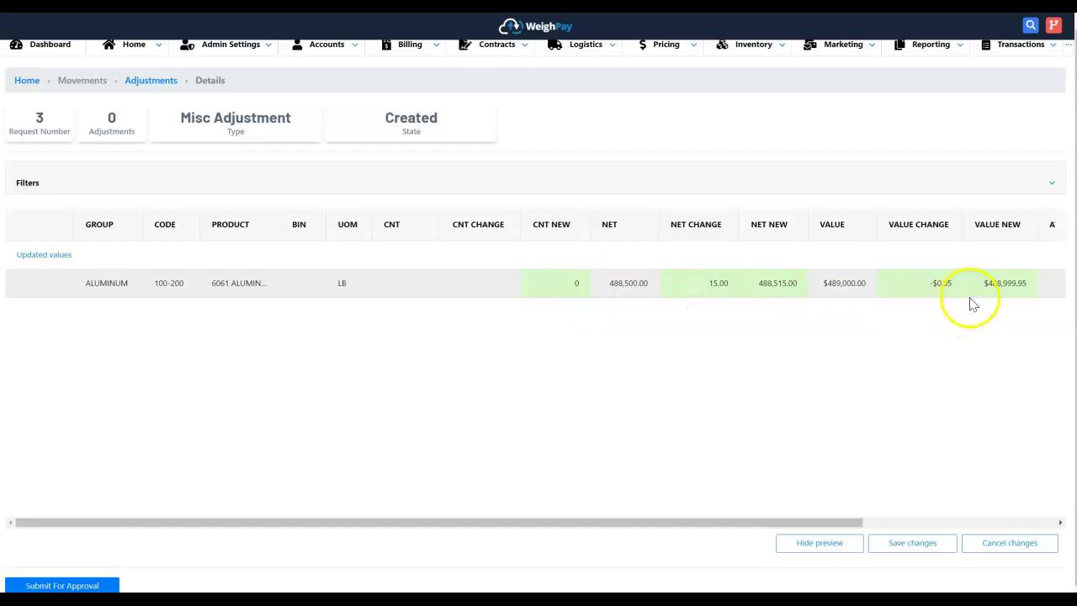
- Save the changes to the misc adjustment request and submit it for approval
left_click(915, 542)
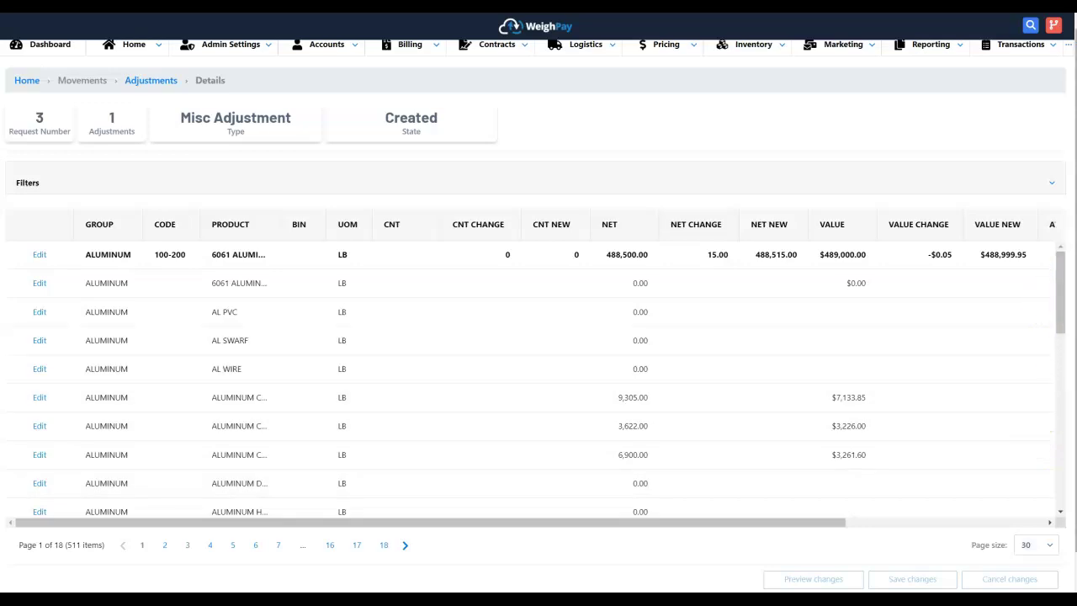
scroll(370, 522, "down", 1)
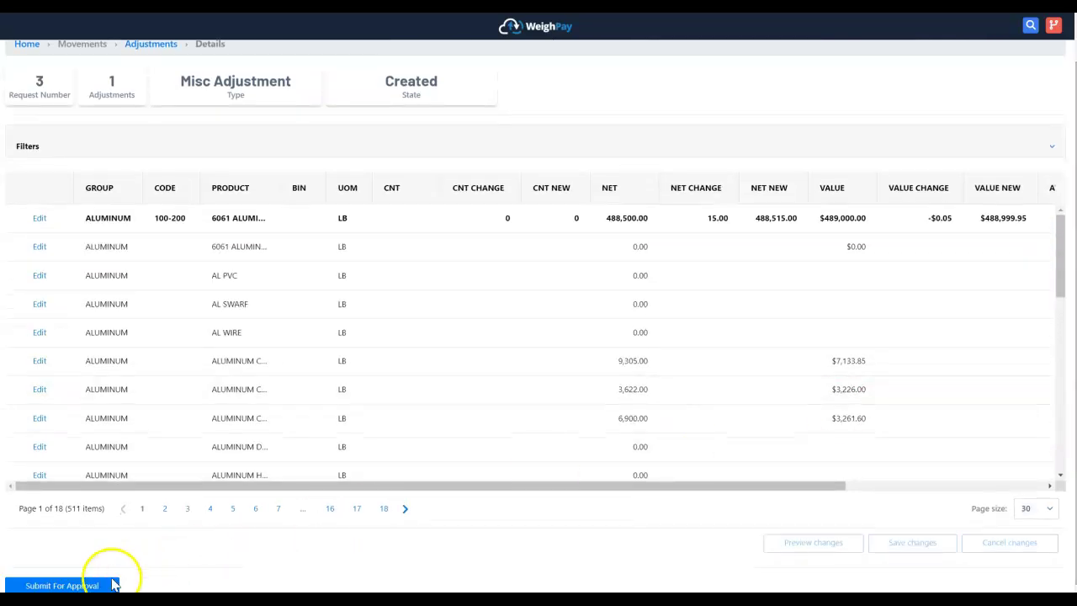
left_click(84, 585)
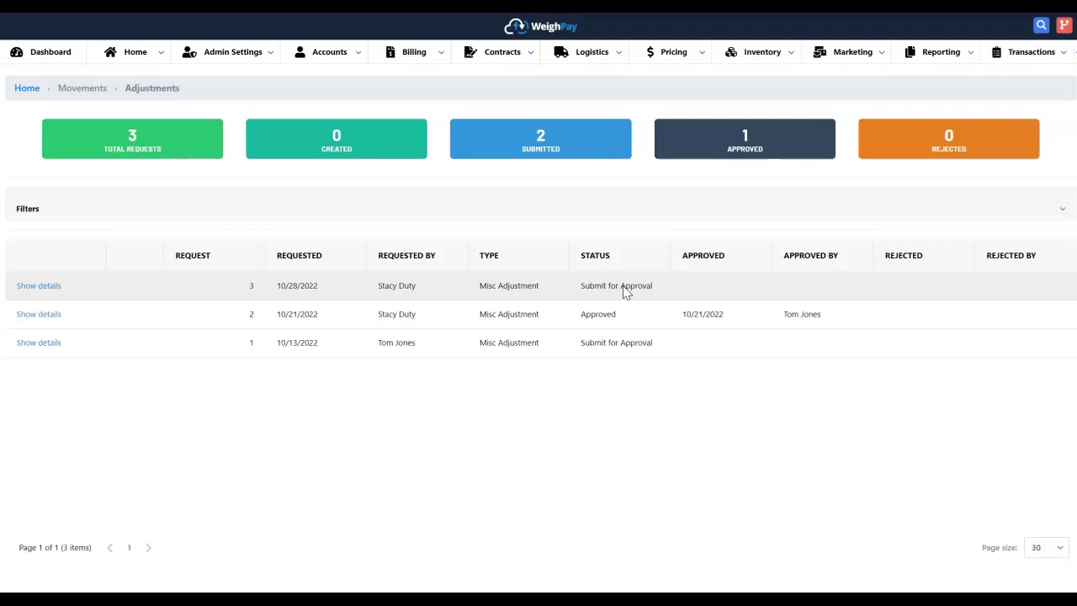
left_click(619, 292)
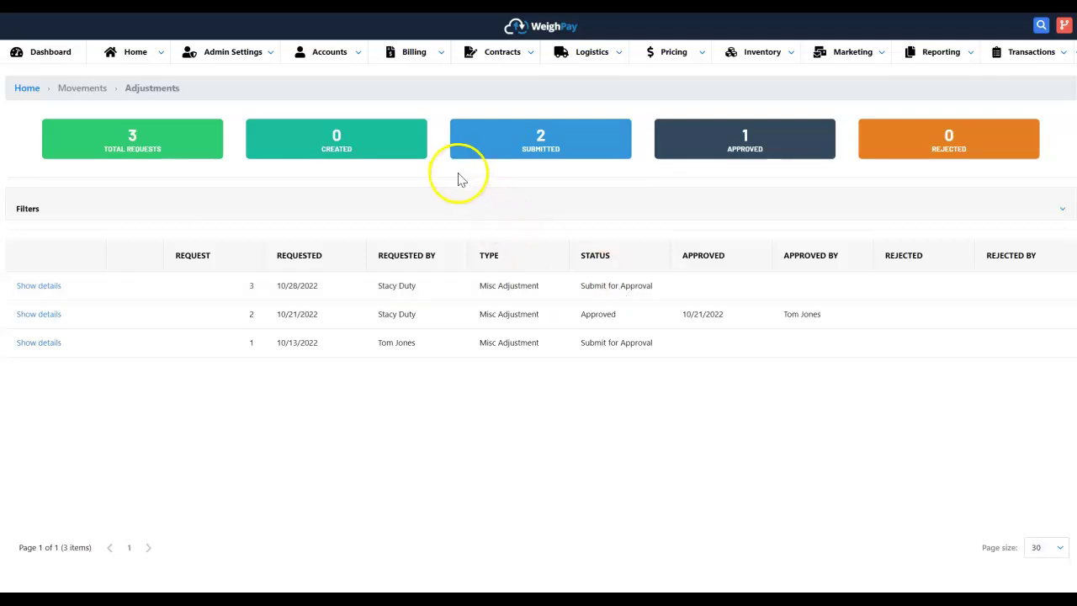
- Show the available inventory movement types
left_click(778, 51)
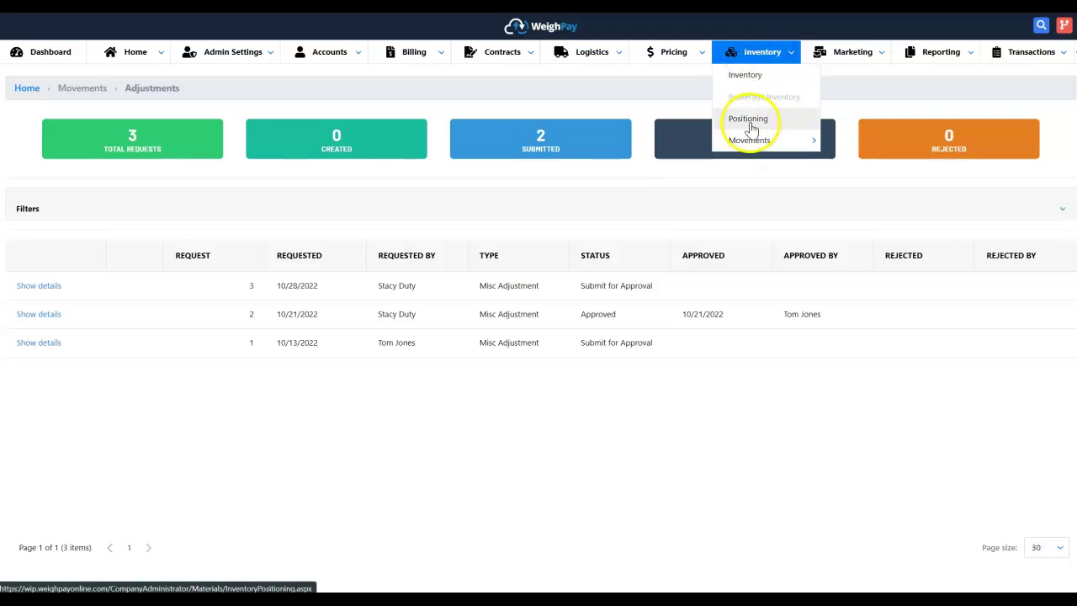
mouse_move(801, 143)
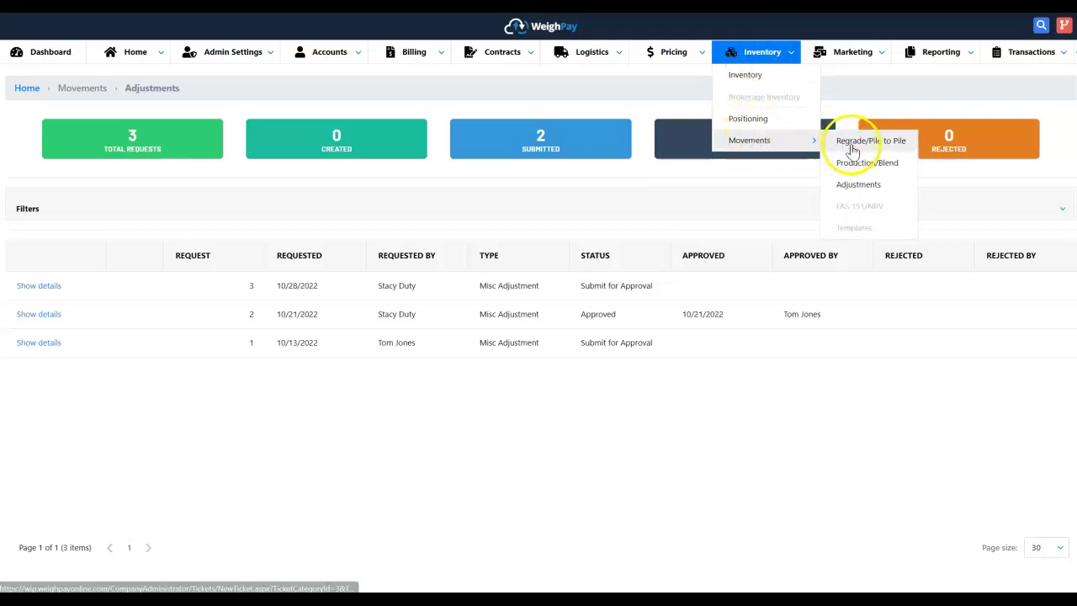